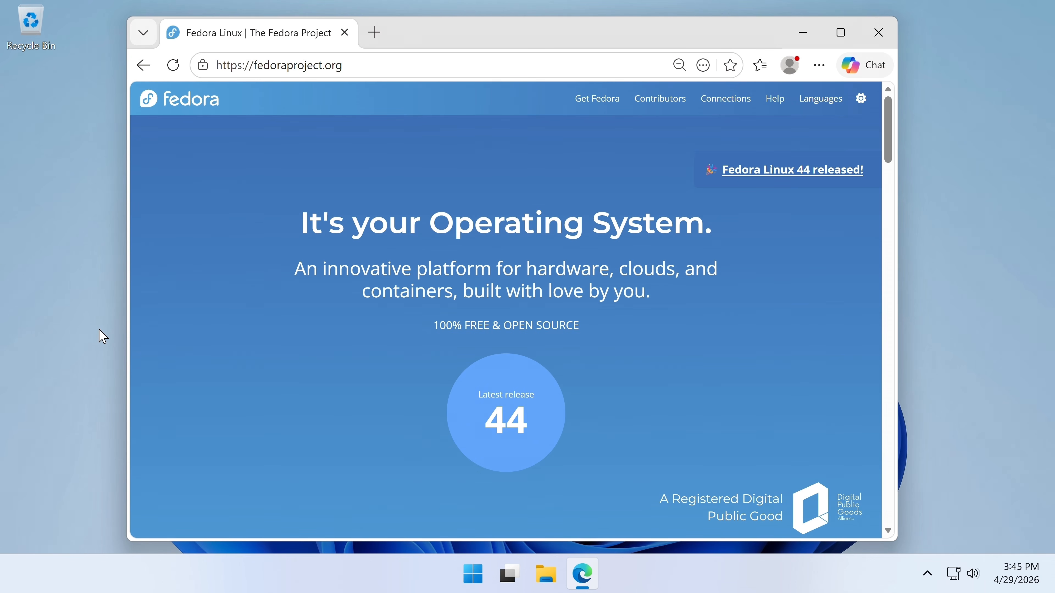
# - From the Fedora 44 Workstation download page, download FedoraMediaWriter-win64-5.3.1.exe from the Media Writer 5.3.1 assets
pyautogui.click(493, 423)
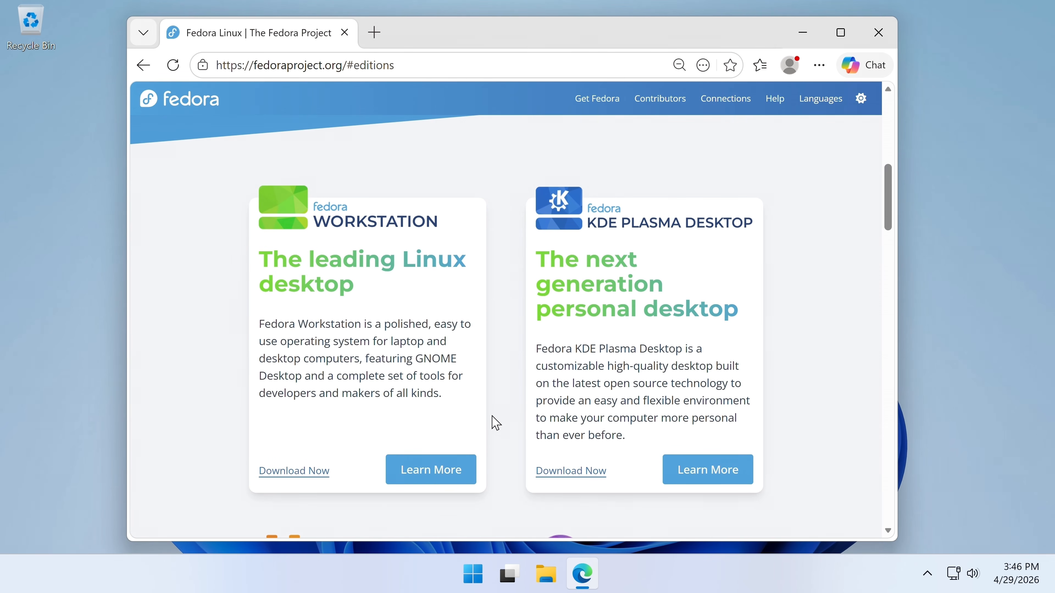
pyautogui.click(316, 470)
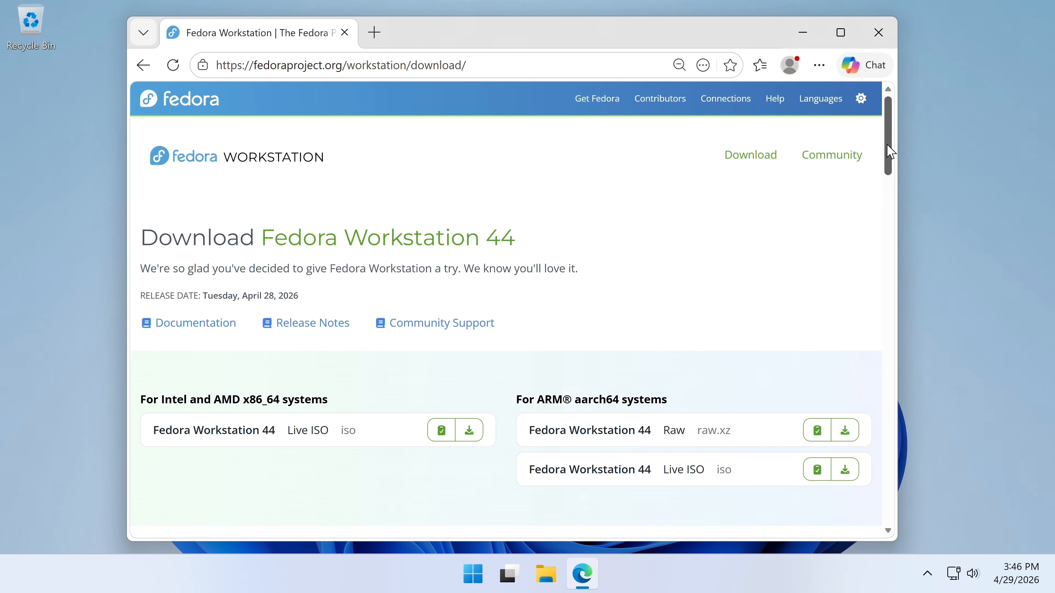
pyautogui.moveTo(887, 153); pyautogui.dragTo(886, 229)
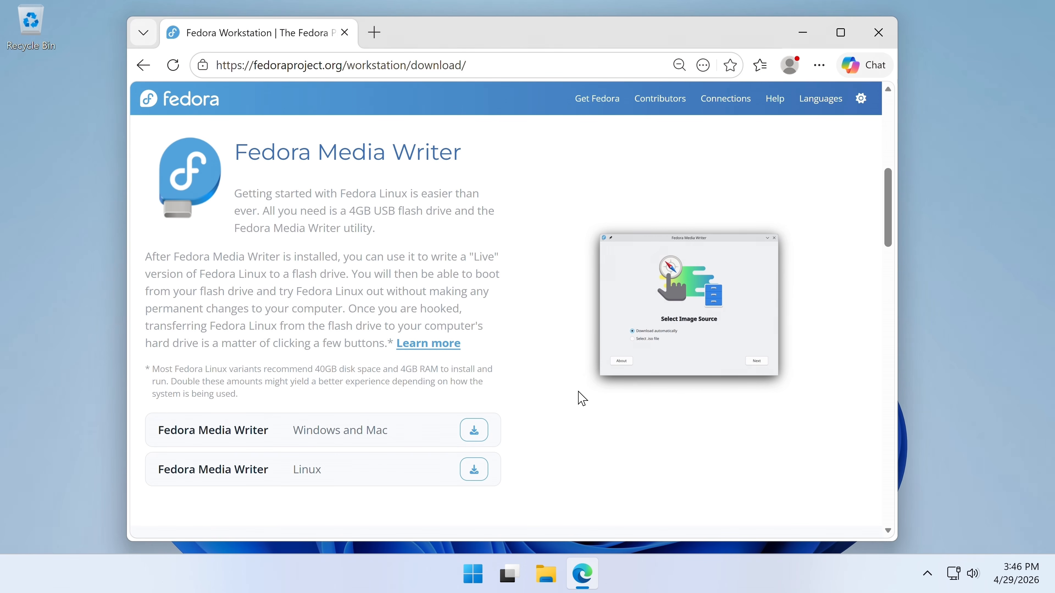
pyautogui.click(472, 436)
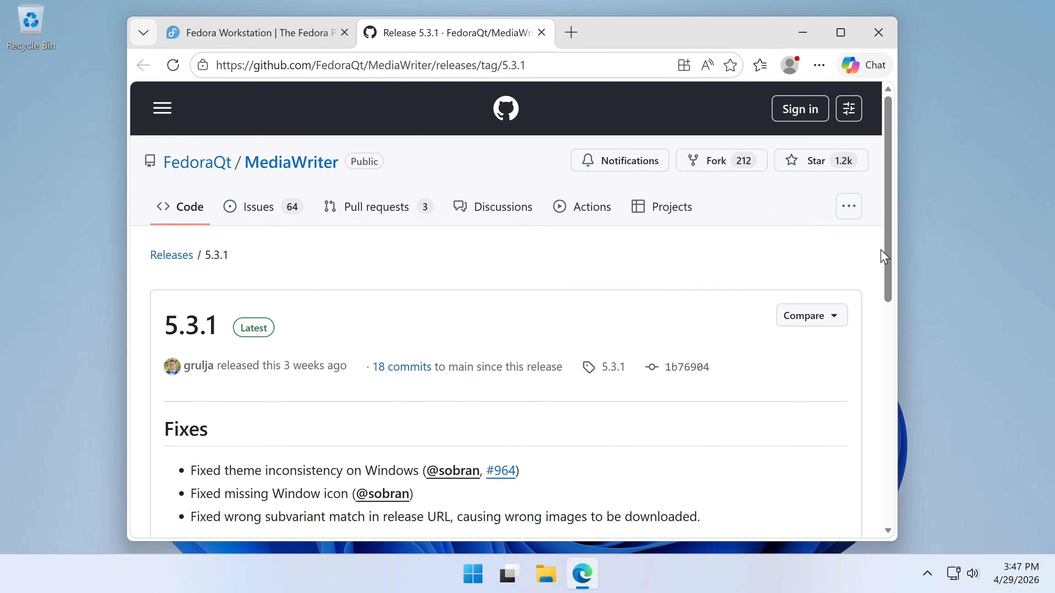
pyautogui.moveTo(888, 268); pyautogui.dragTo(887, 459)
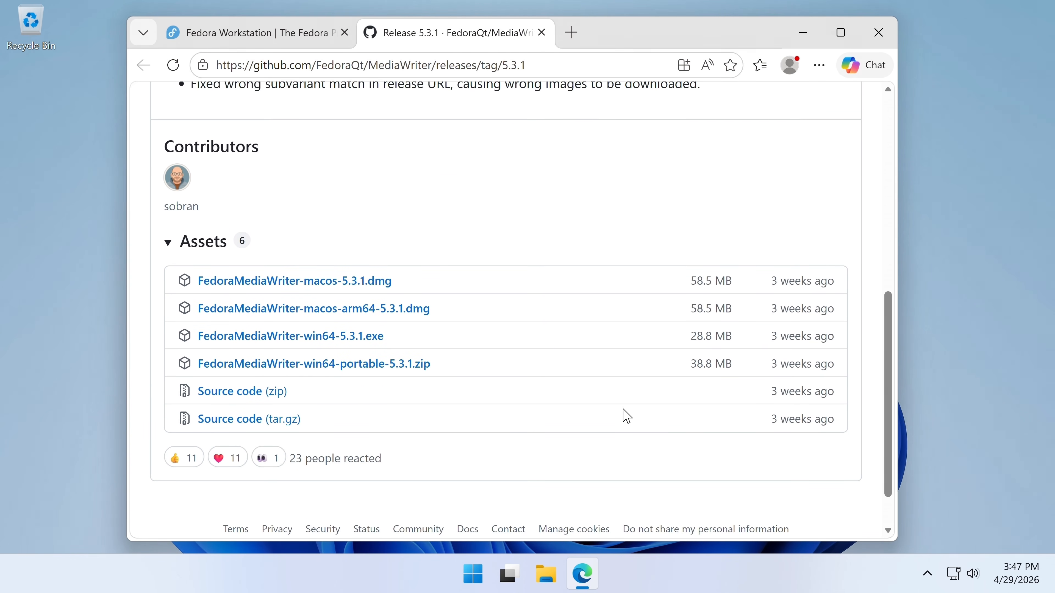
pyautogui.click(372, 343)
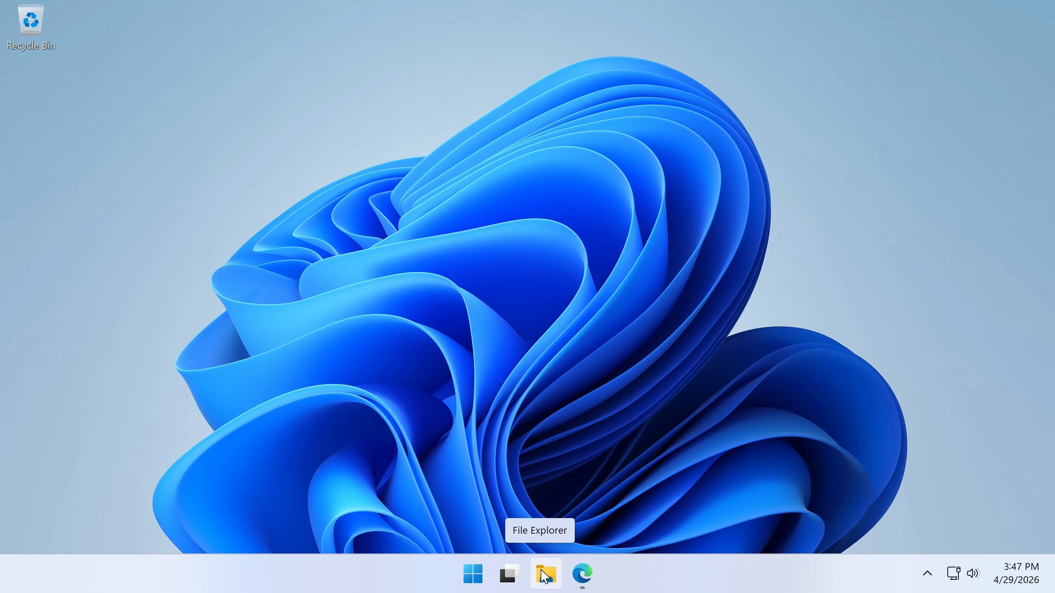
# - Run FedoraMediaWriter-win64-5.3.1.exe from the Downloads folder in File Explorer
pyautogui.click(544, 576)
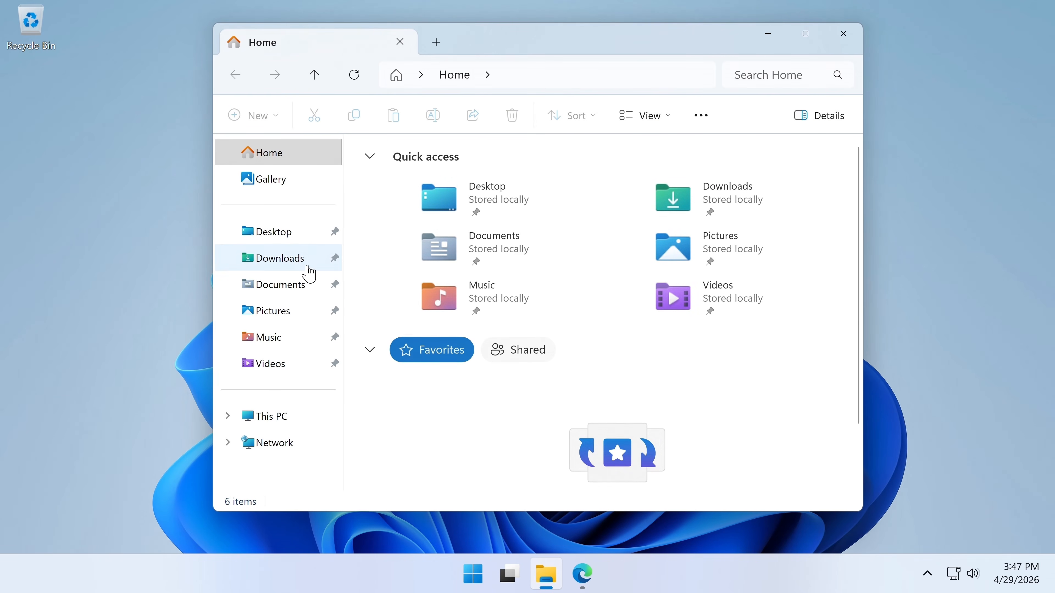
pyautogui.click(288, 259)
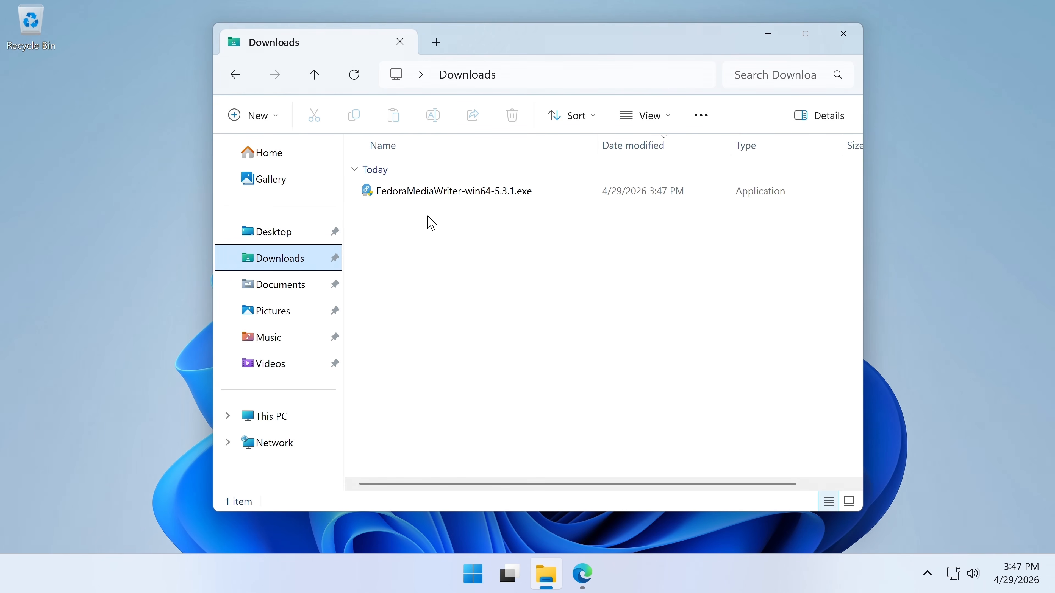
pyautogui.doubleClick(431, 199)
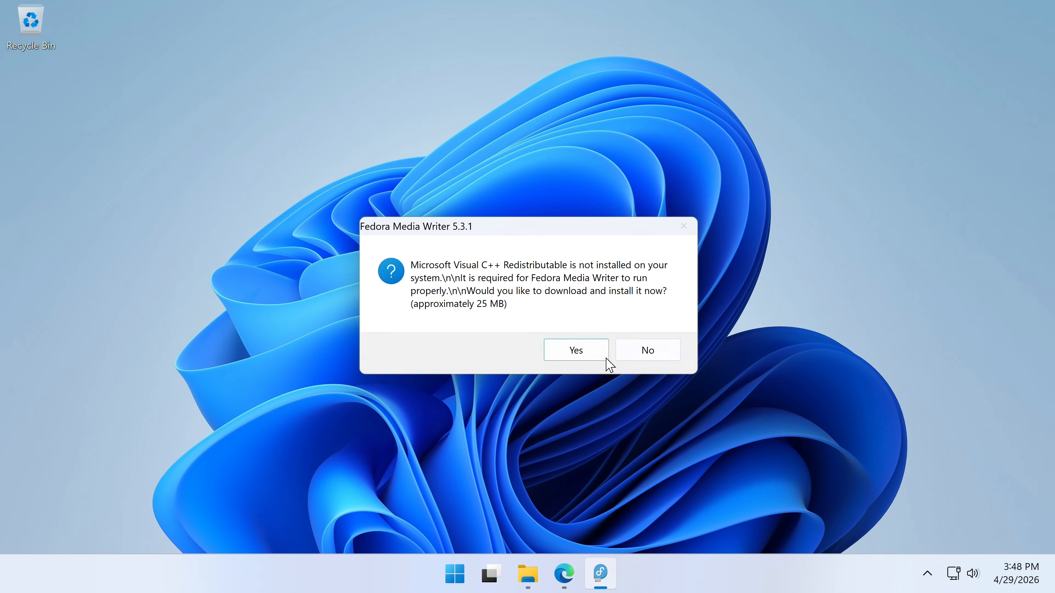
# - Install the missing Visual C++ Redistributable after accepting its license terms
pyautogui.click(598, 360)
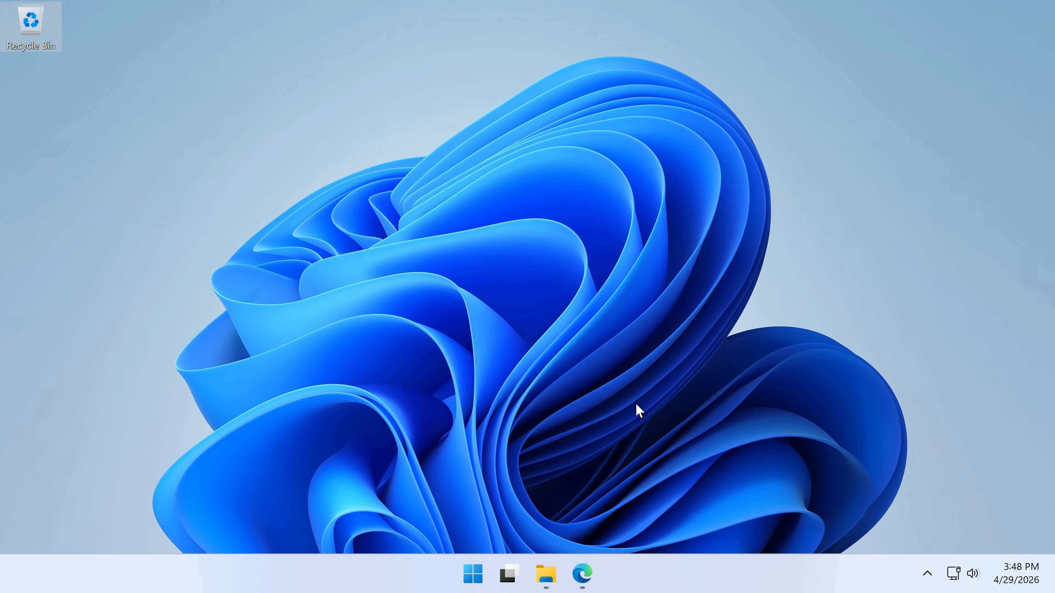
pyautogui.click(495, 352)
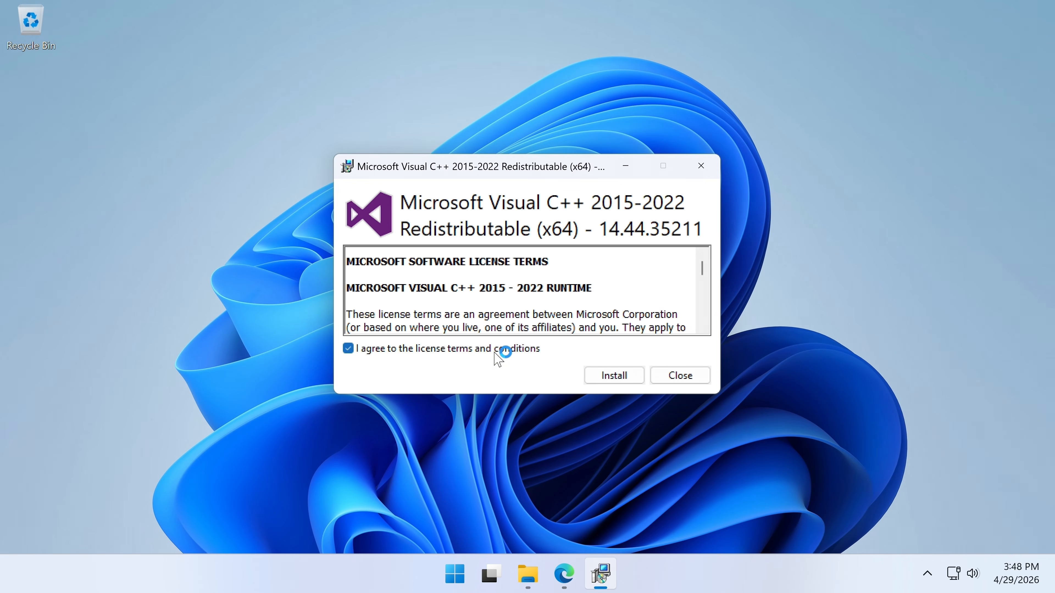
pyautogui.click(606, 379)
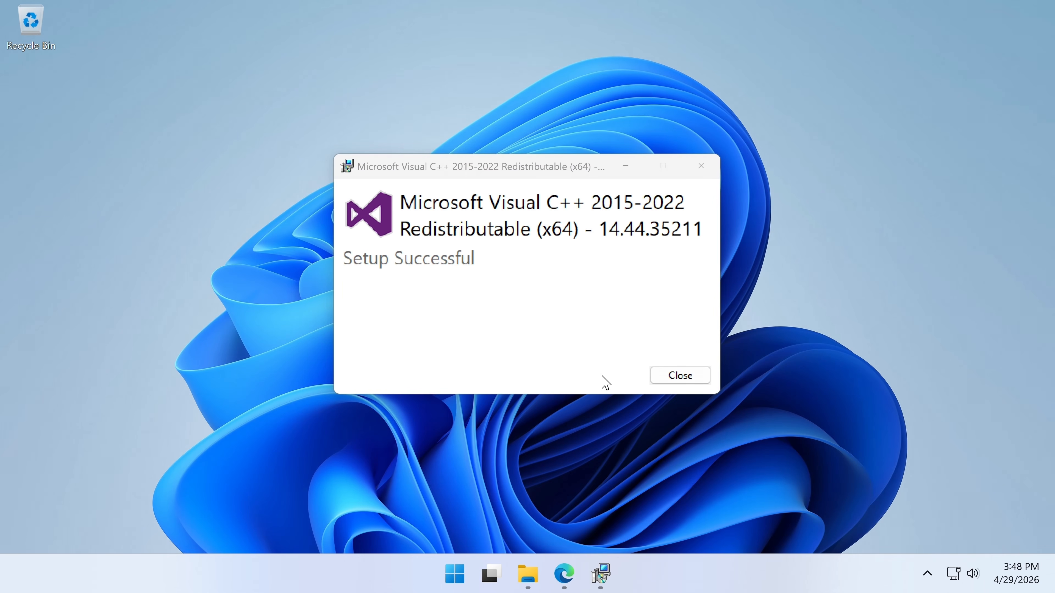
pyautogui.click(668, 384)
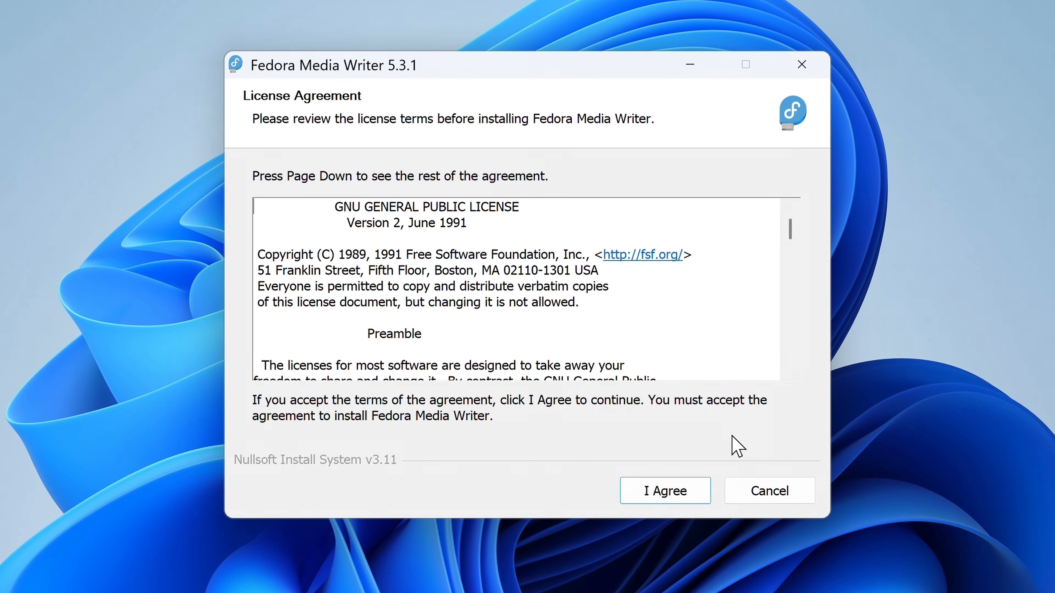
# - Install Fedora Media Writer 5.3.1 into the default Program Files folder and launch it on finish
pyautogui.click(676, 496)
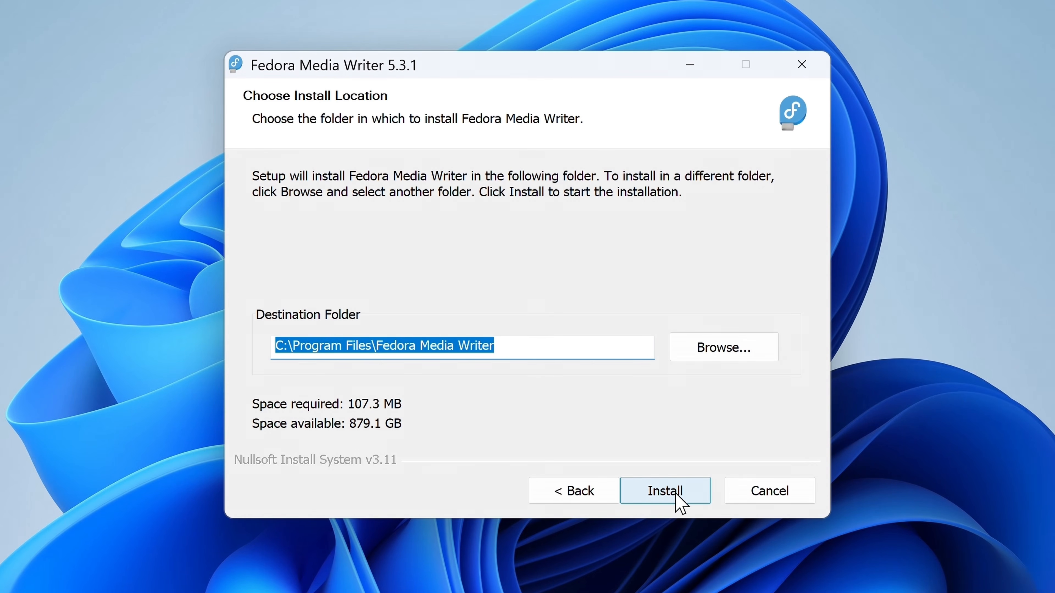
pyautogui.click(675, 496)
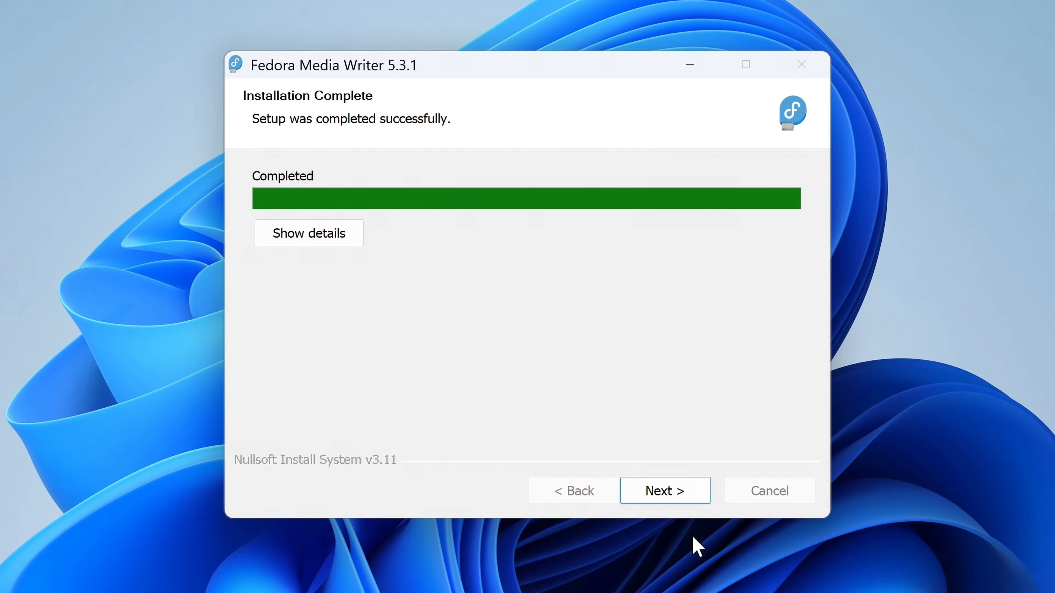
pyautogui.click(685, 508)
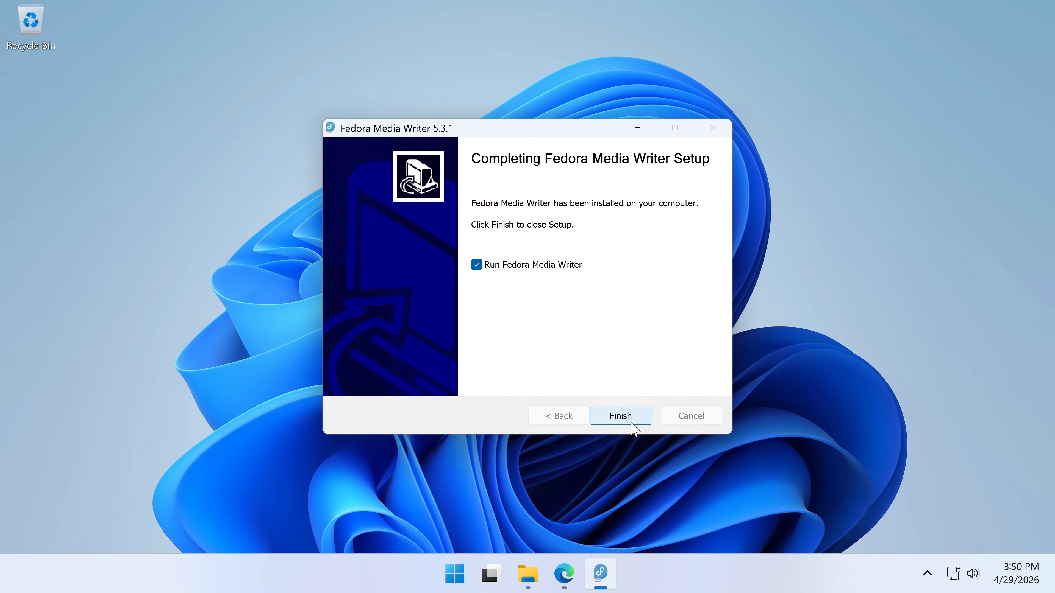
pyautogui.click(644, 440)
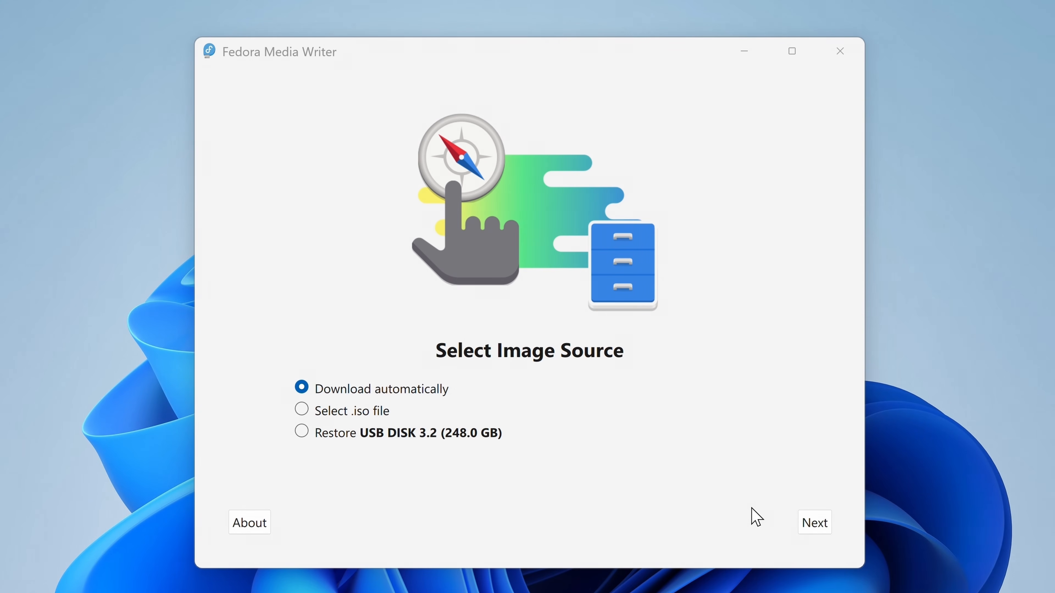
# - Download Fedora Workstation automatically and write it to USB DISK 3.2, confirming the disk erase
pyautogui.click(818, 526)
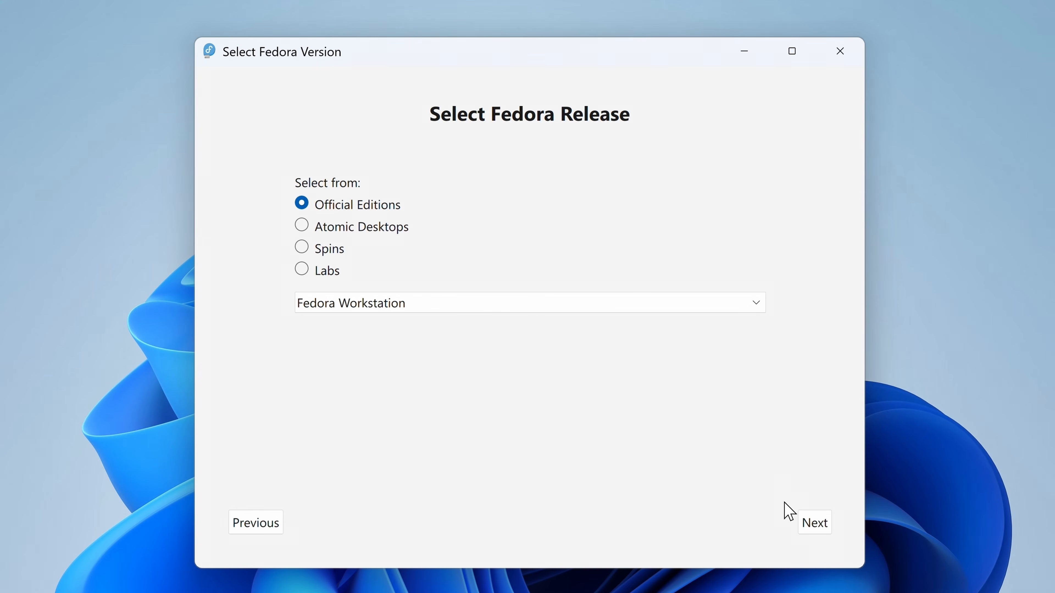
pyautogui.click(820, 524)
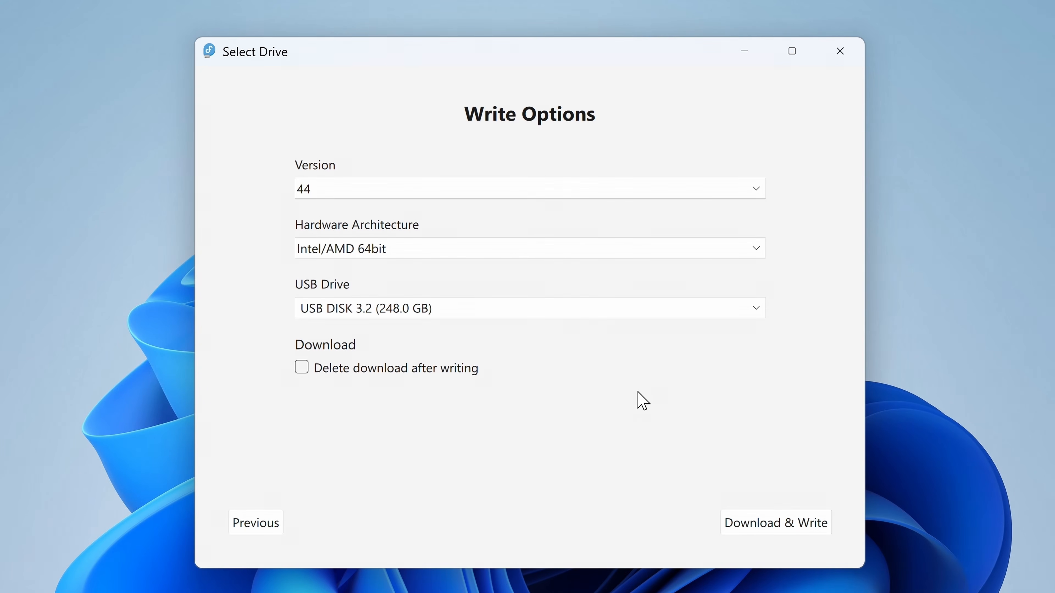
pyautogui.click(749, 520)
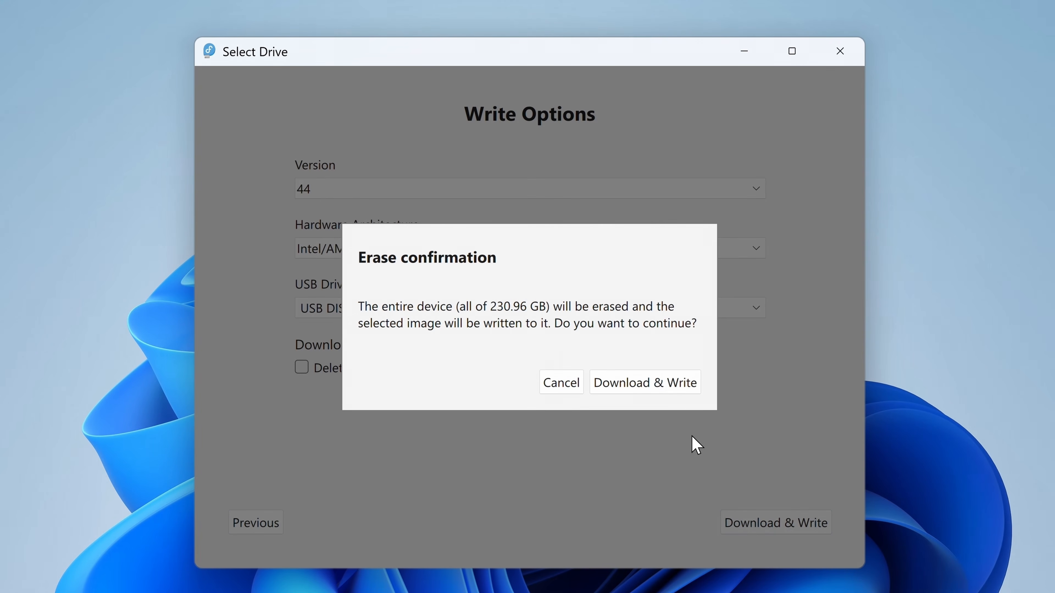
pyautogui.click(686, 392)
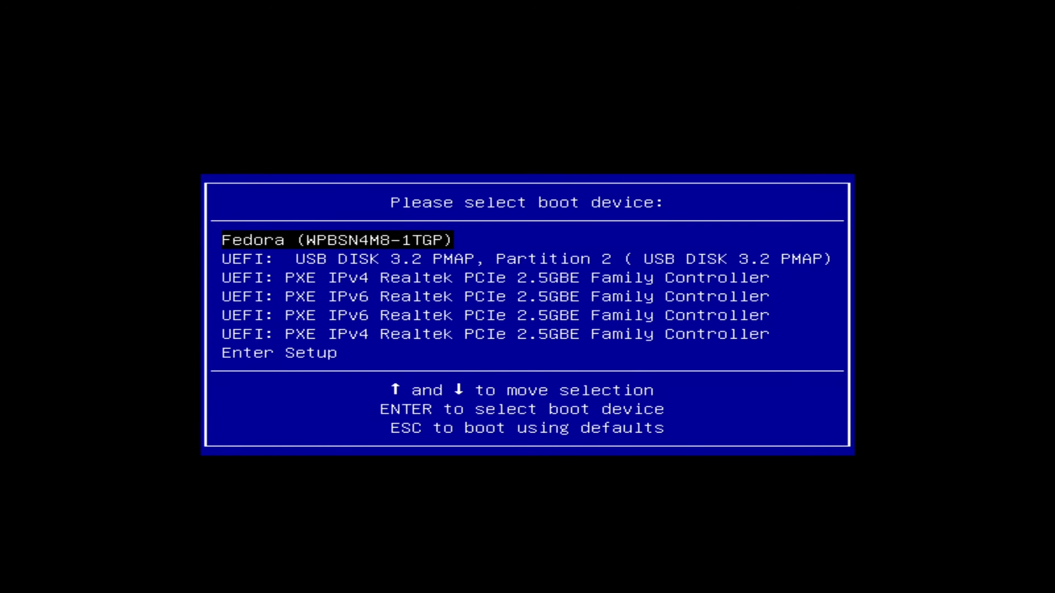
# - Boot the UEFI USB DISK entry and pick Start Fedora-Workstation-Live in GRUB
pyautogui.press('Down')
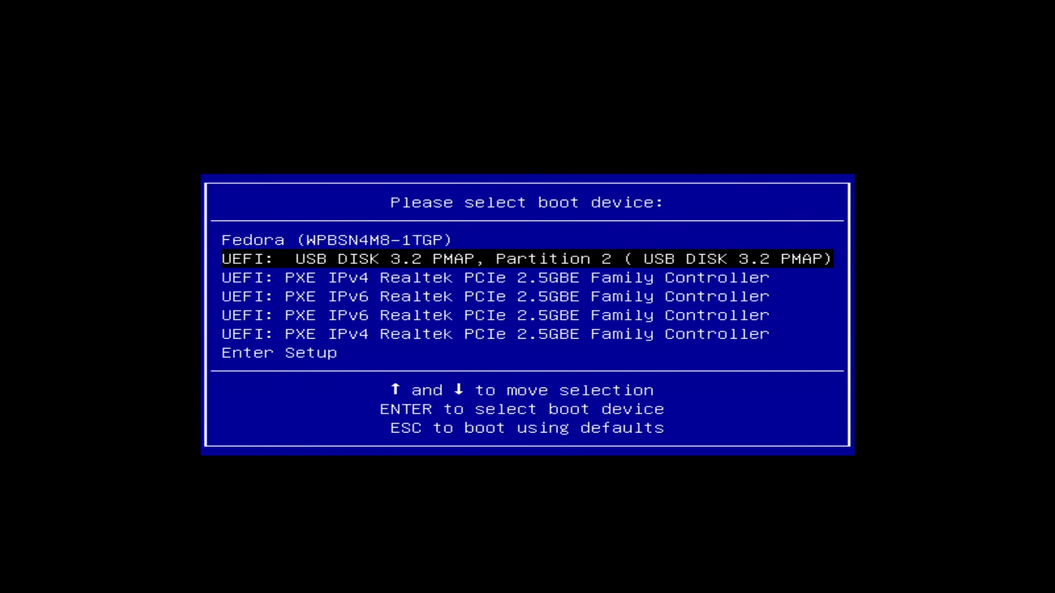
pyautogui.press('Return')
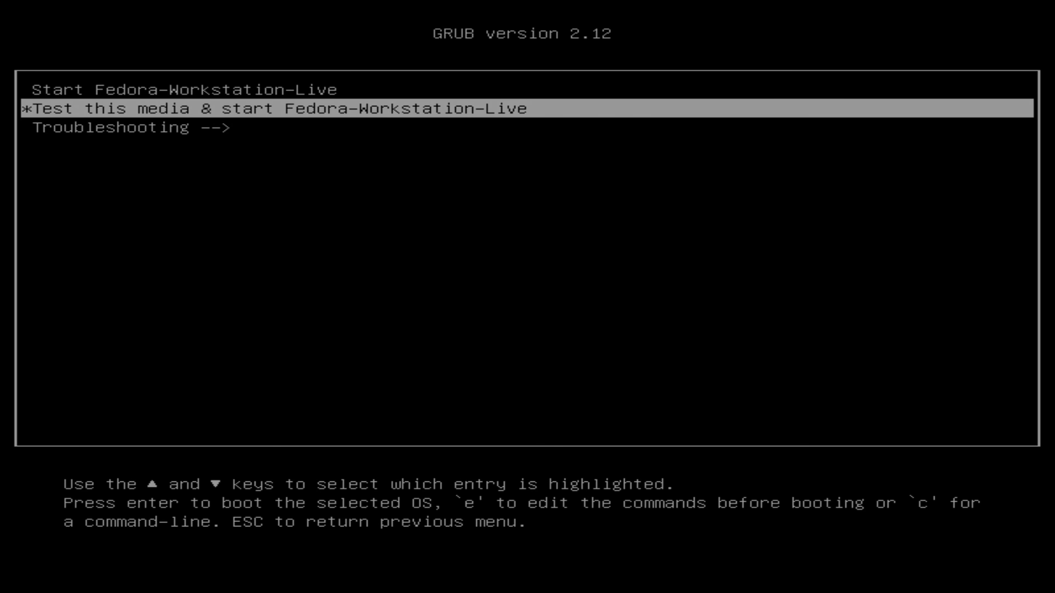
pyautogui.press('Up')
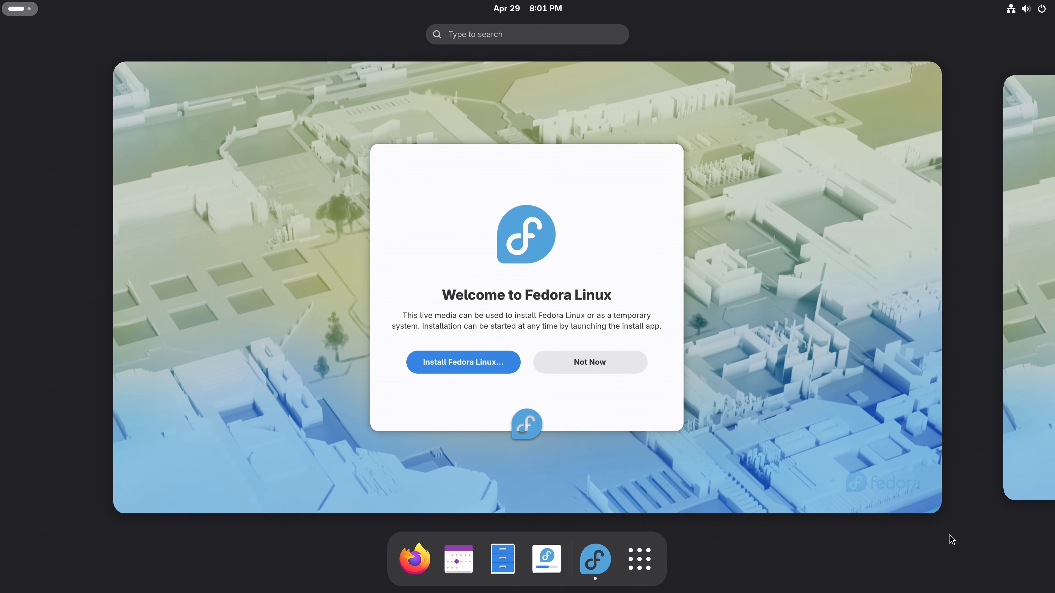
# - Open the Welcome to Fedora Linux window and choose Not Now to skip installing
pyautogui.click(861, 469)
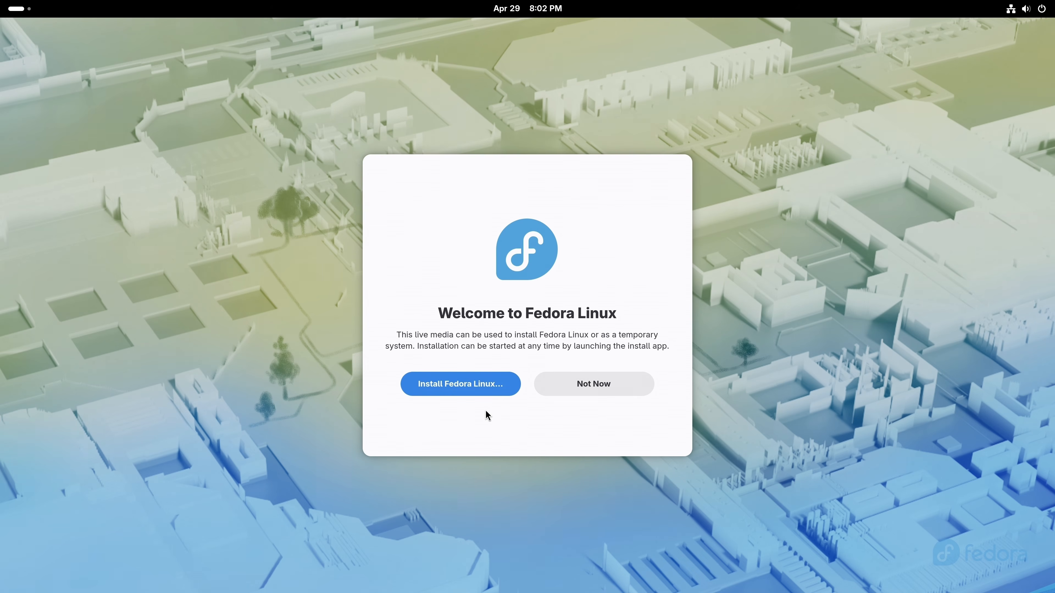
pyautogui.click(574, 386)
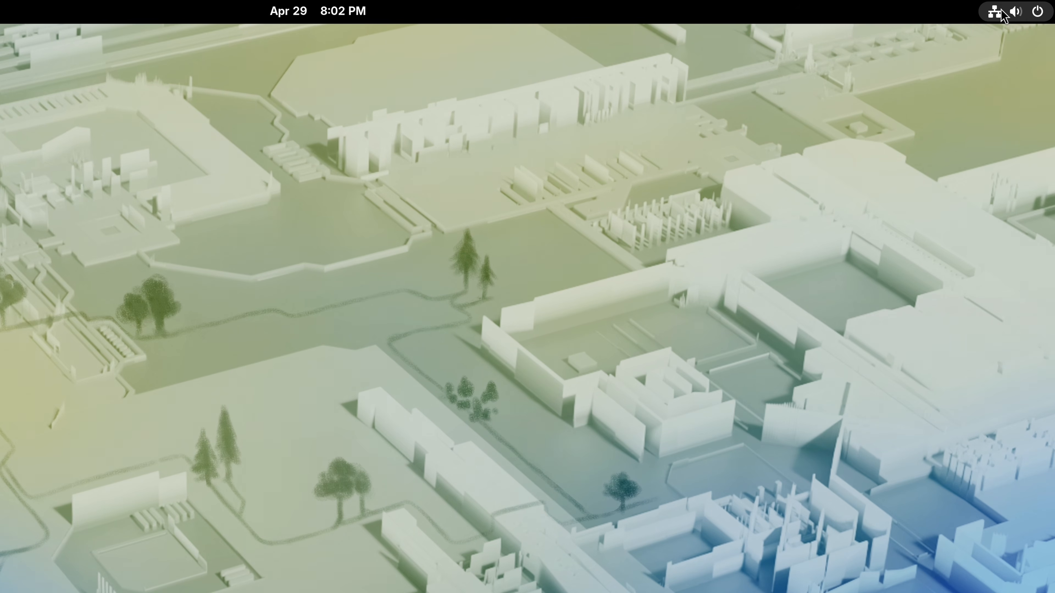
# - Try connecting to the Shangri-La Wi-Fi network, then cancel its password prompt
pyautogui.click(1010, 10)
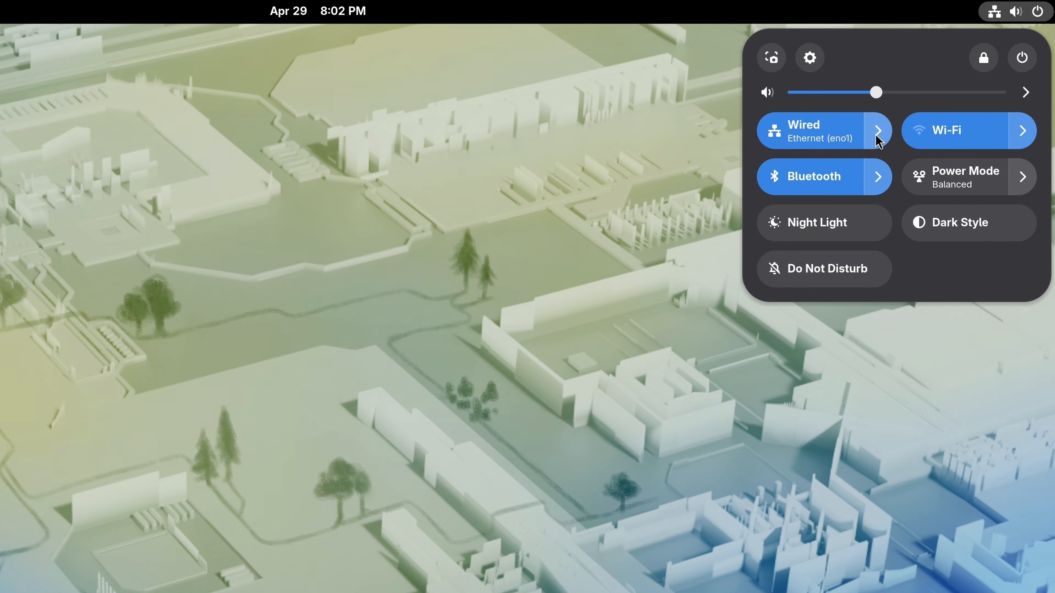
pyautogui.click(1022, 131)
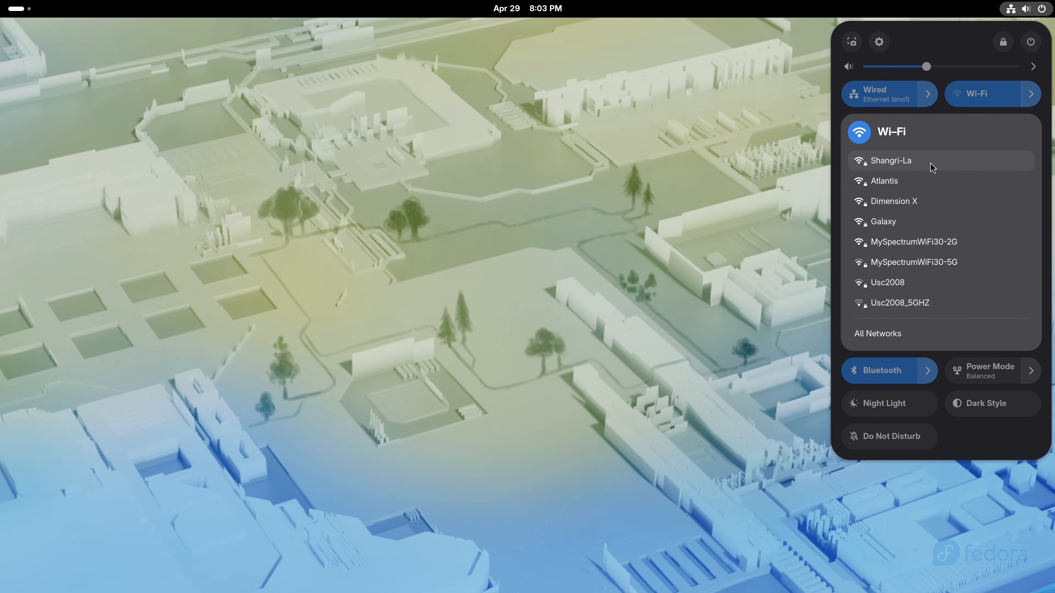
pyautogui.click(932, 166)
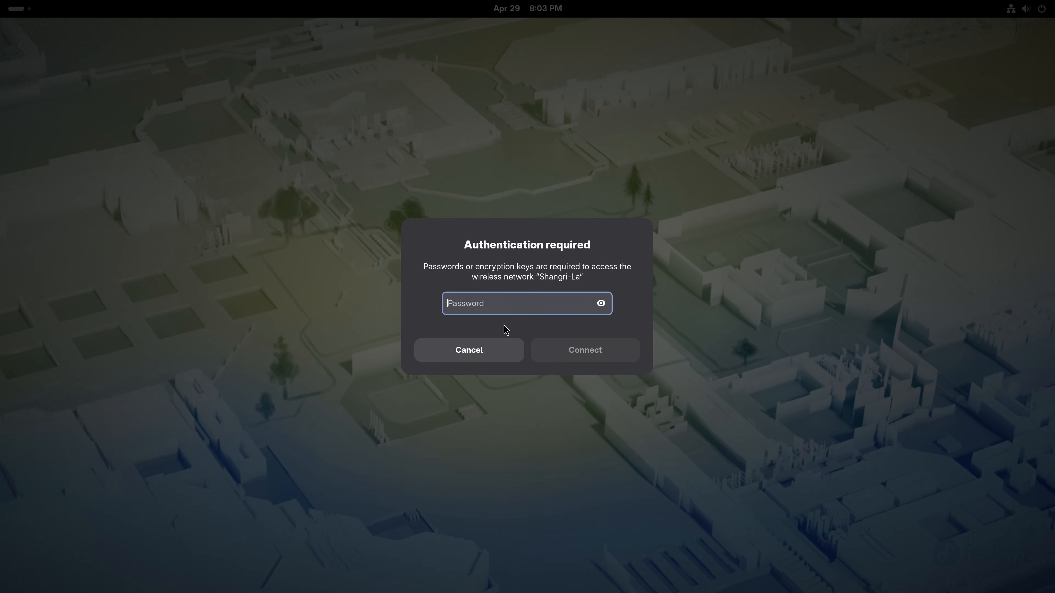
pyautogui.click(475, 351)
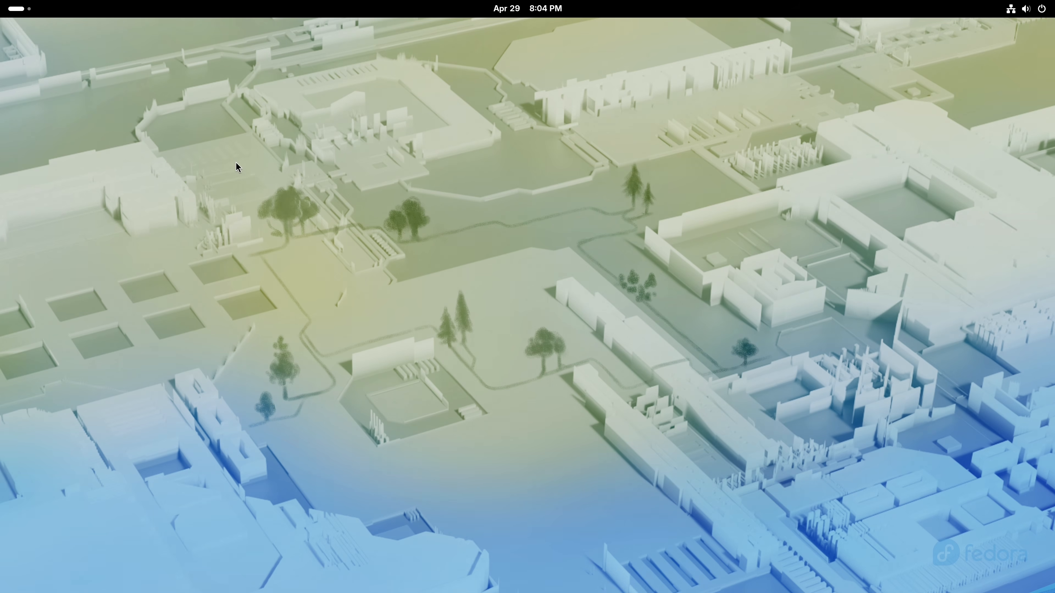
pyautogui.click(19, 14)
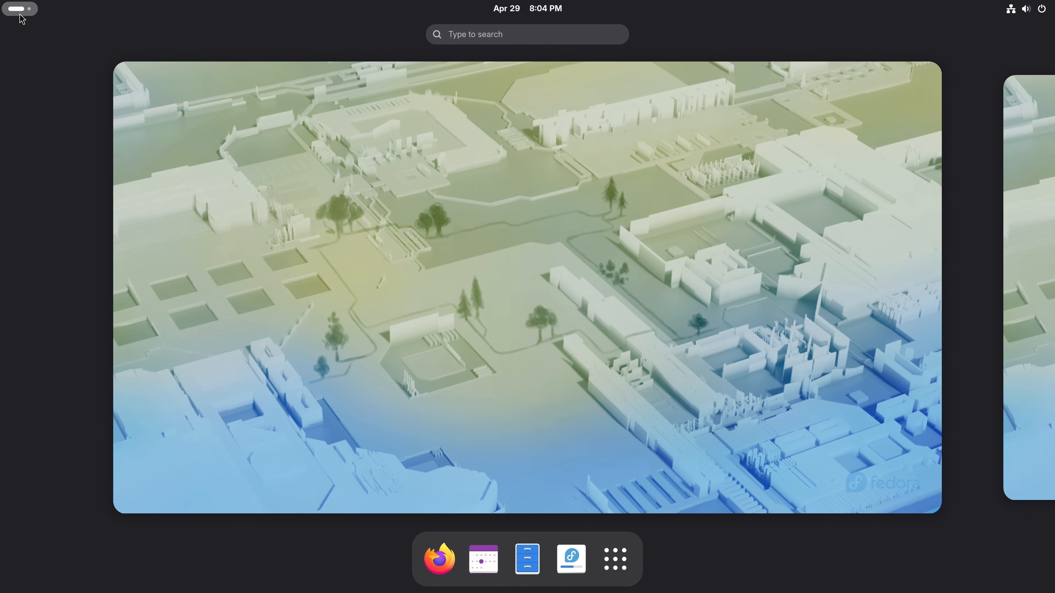
pyautogui.click(439, 563)
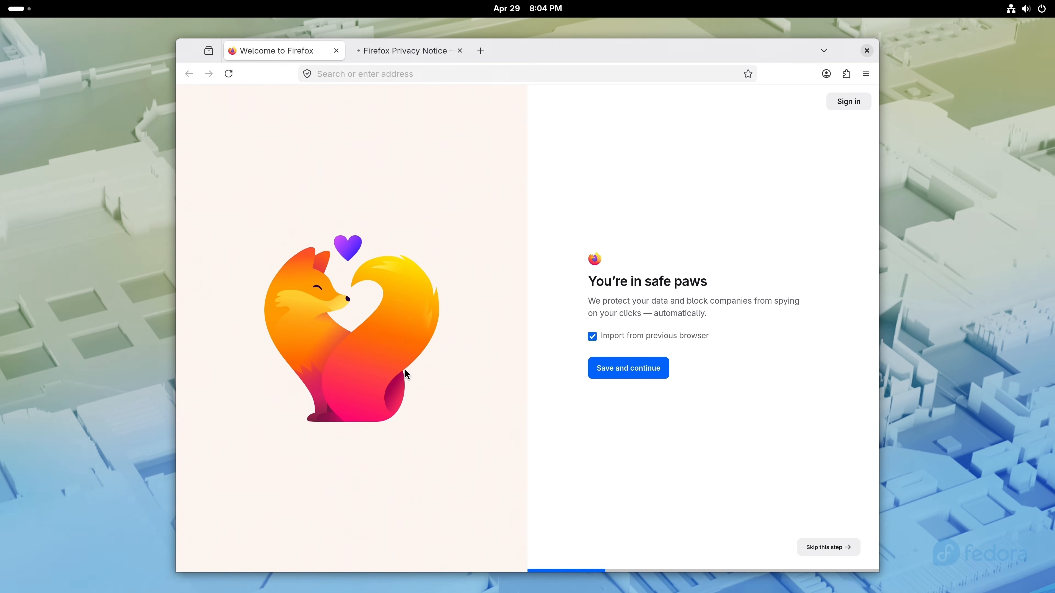
pyautogui.click(336, 51)
pyautogui.click(343, 74)
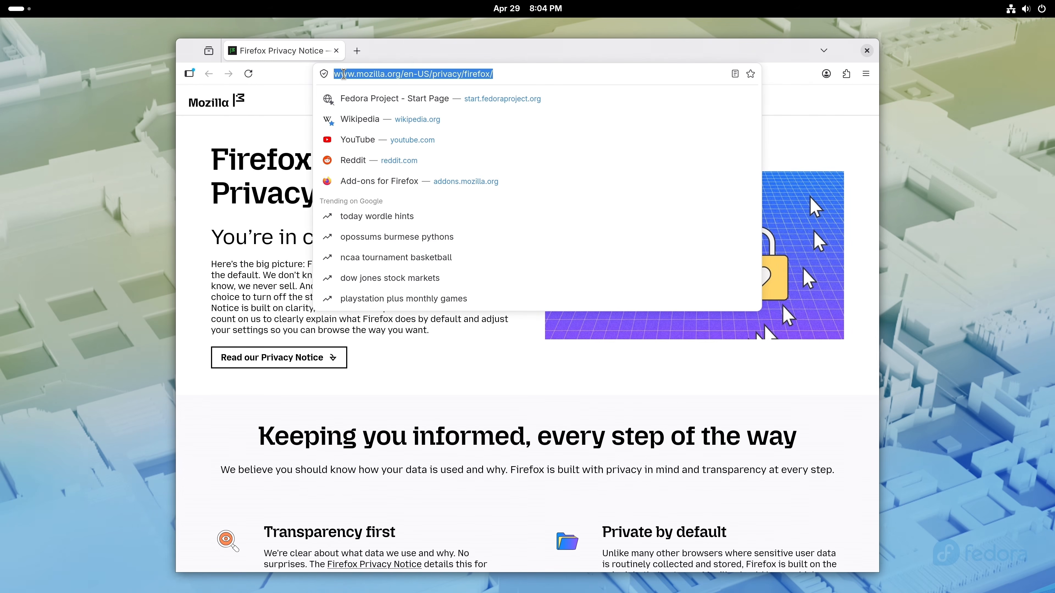
pyautogui.write('learnlinux.')
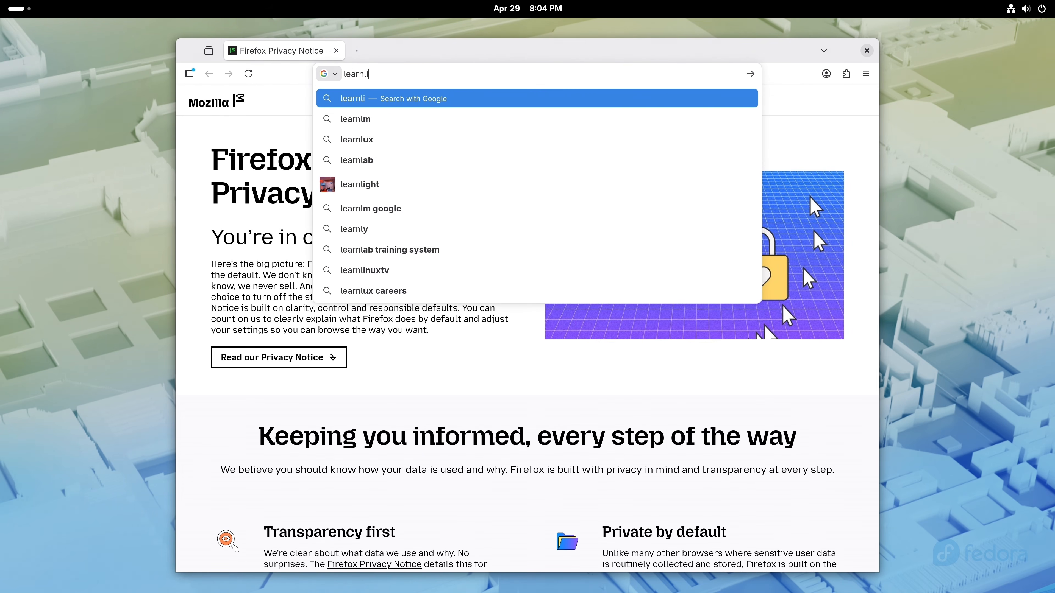
pyautogui.write('tv')
pyautogui.press('Return')
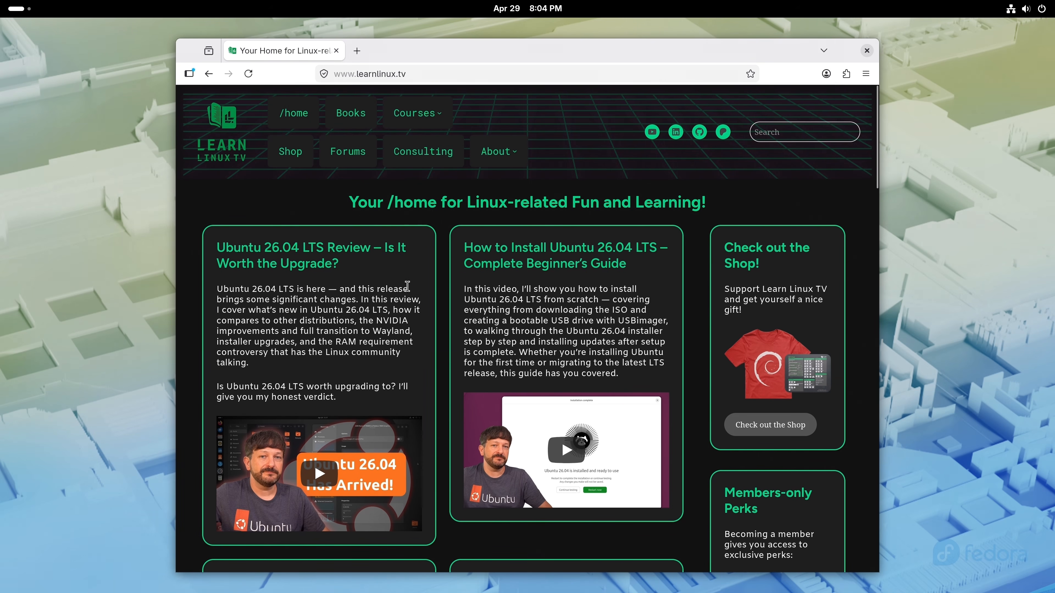
pyautogui.scroll(-3, 405, 285)
pyautogui.scroll(-5, 408, 287)
pyautogui.scroll(-1, 505, 360)
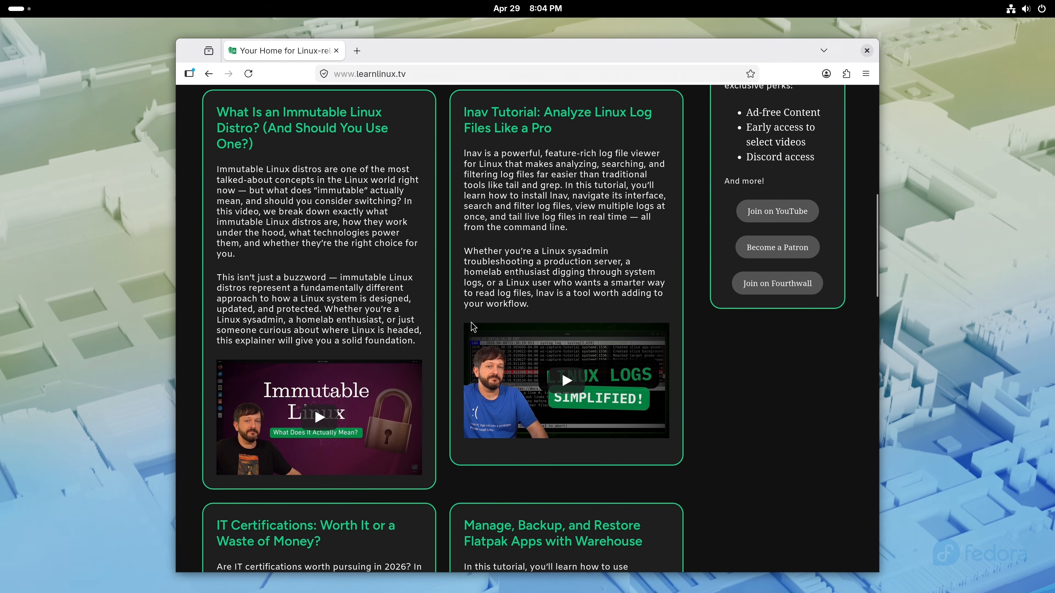
pyautogui.click(506, 360)
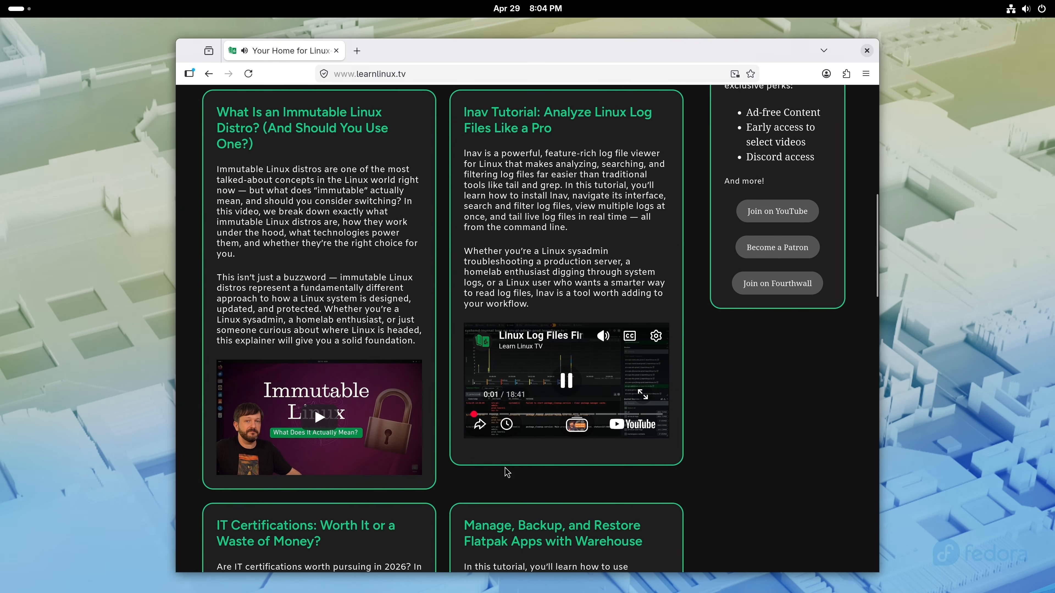
pyautogui.click(567, 379)
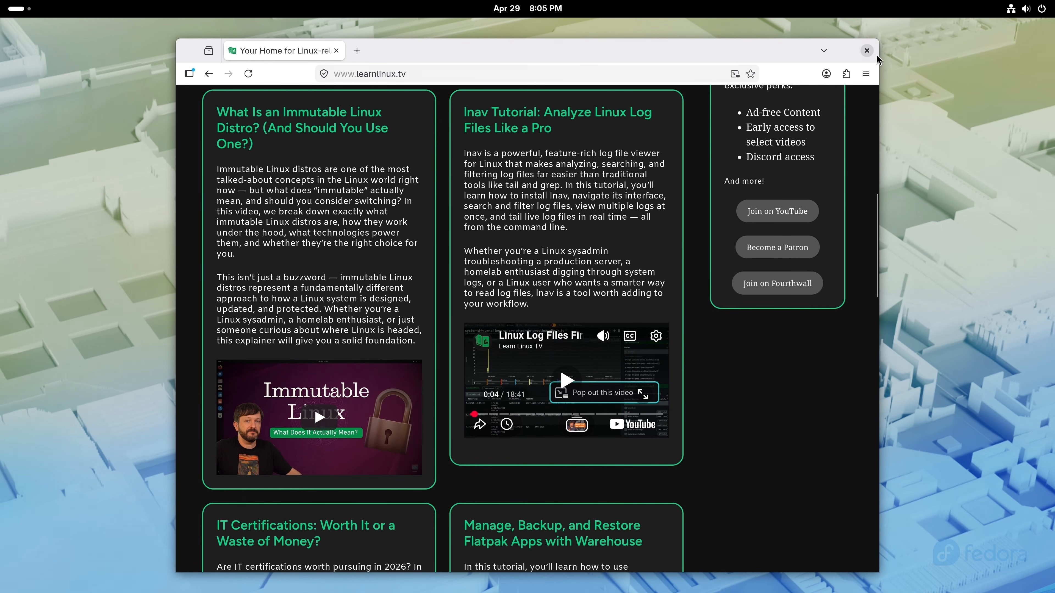
pyautogui.click(866, 51)
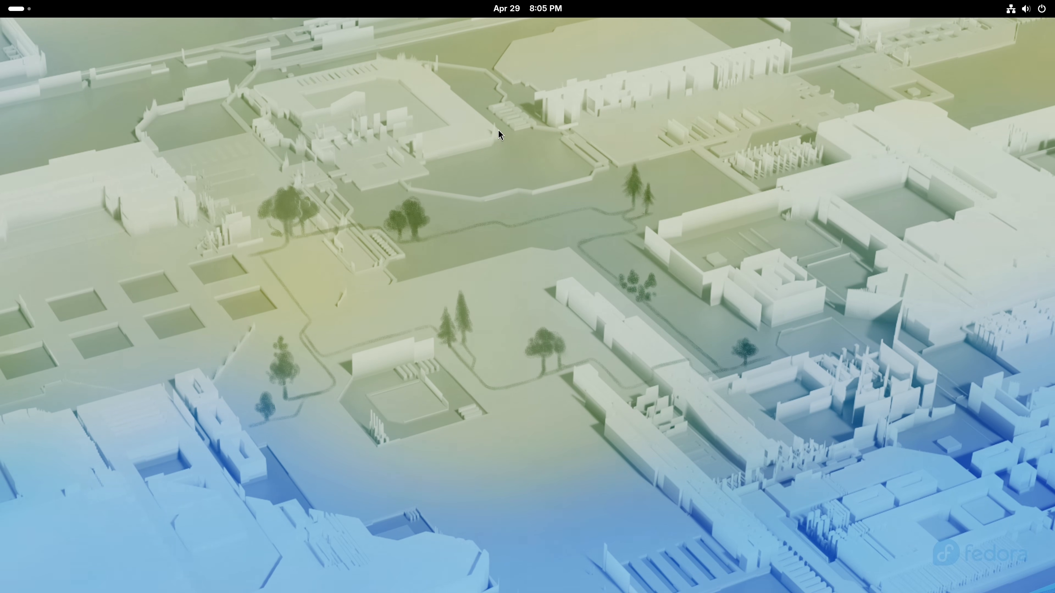
# - Launch Install to Hard Drive from the overview and keep English (United States) as the language
pyautogui.click(27, 12)
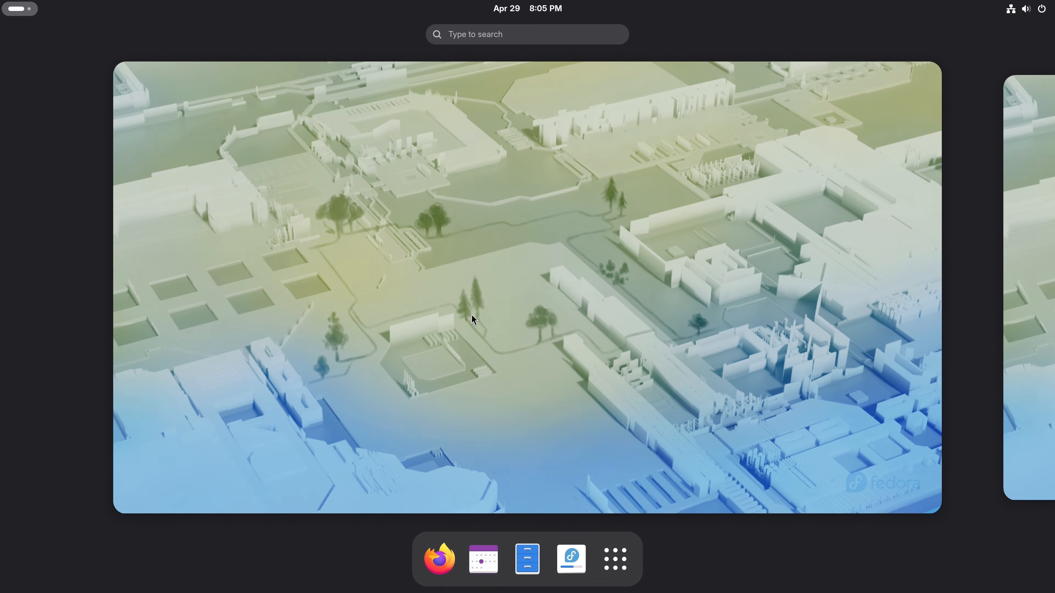
pyautogui.click(576, 562)
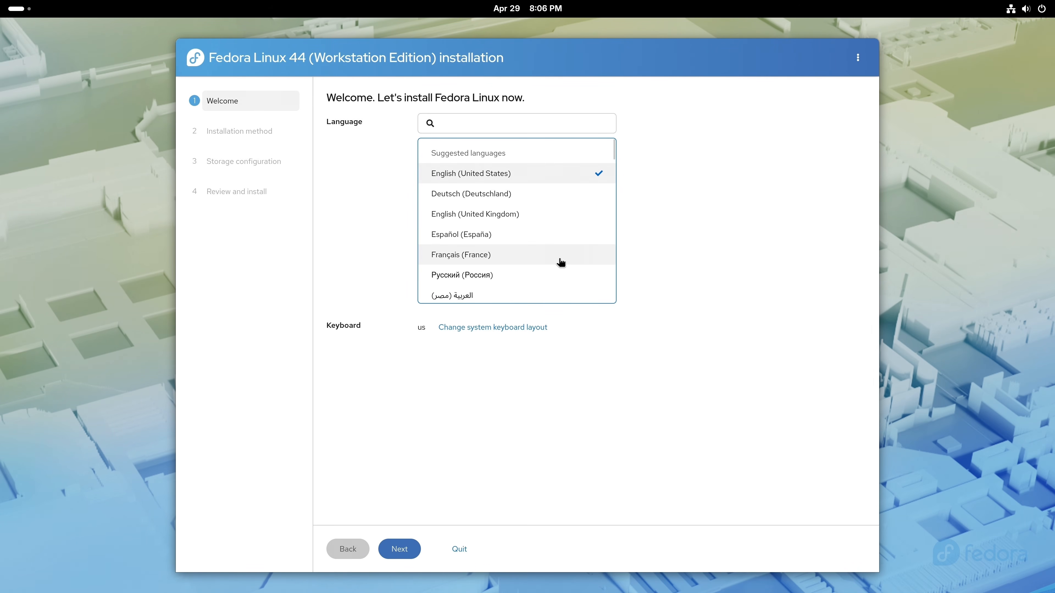
pyautogui.scroll(-5, 560, 262)
pyautogui.scroll(-10, 560, 262)
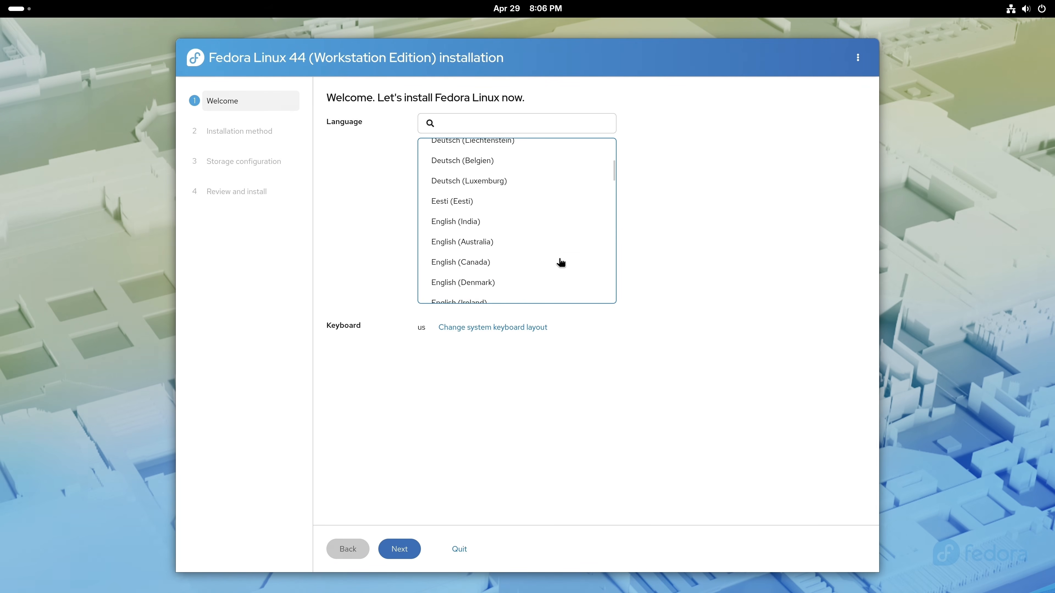
pyautogui.scroll(15, 560, 262)
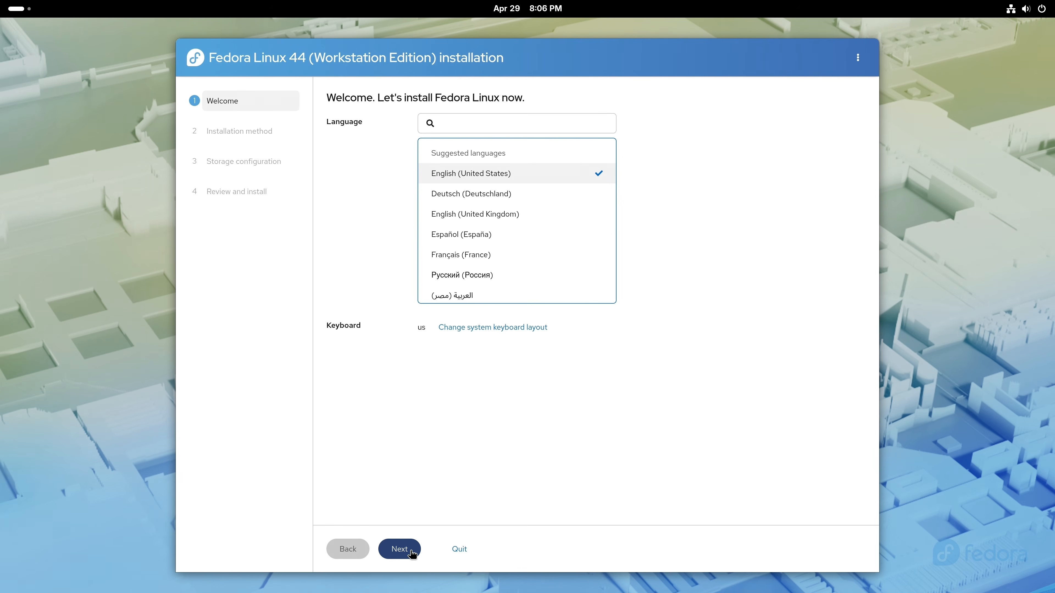
# - Accept the language, select Use entire disk, and continue to storage configuration
pyautogui.click(384, 548)
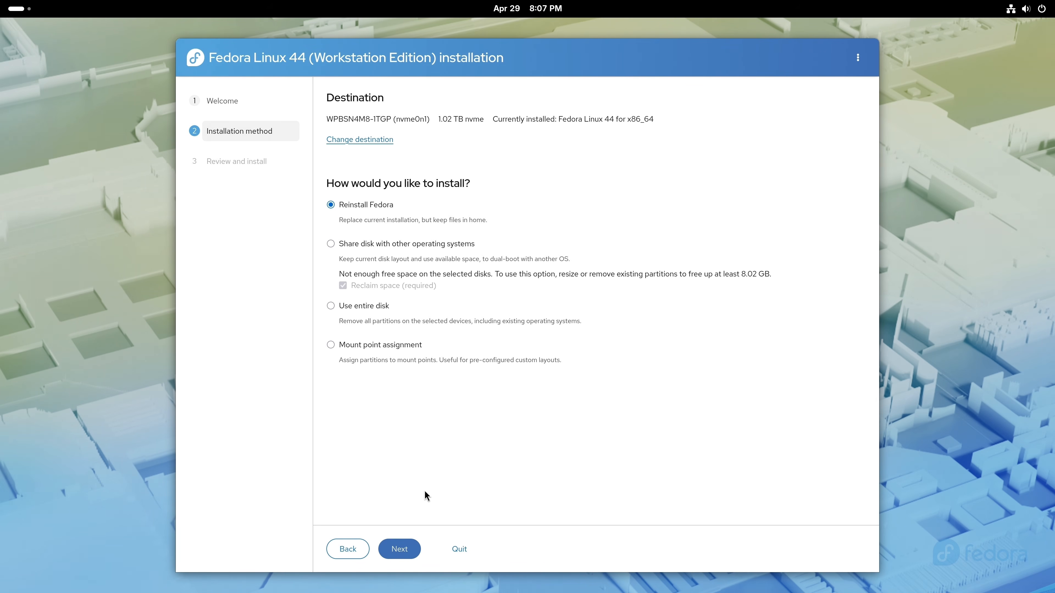
pyautogui.click(377, 314)
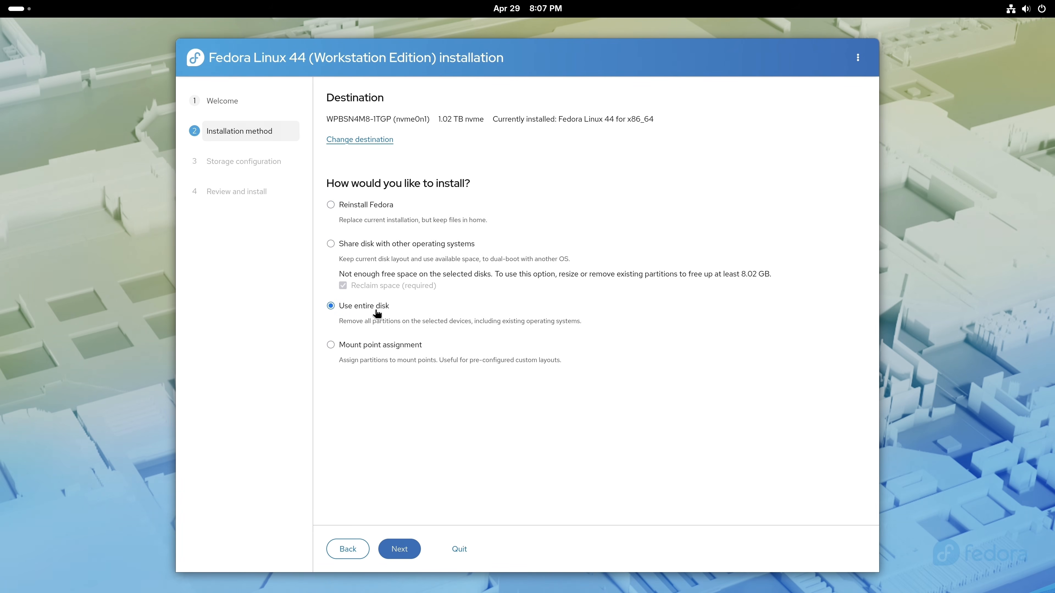
pyautogui.click(406, 548)
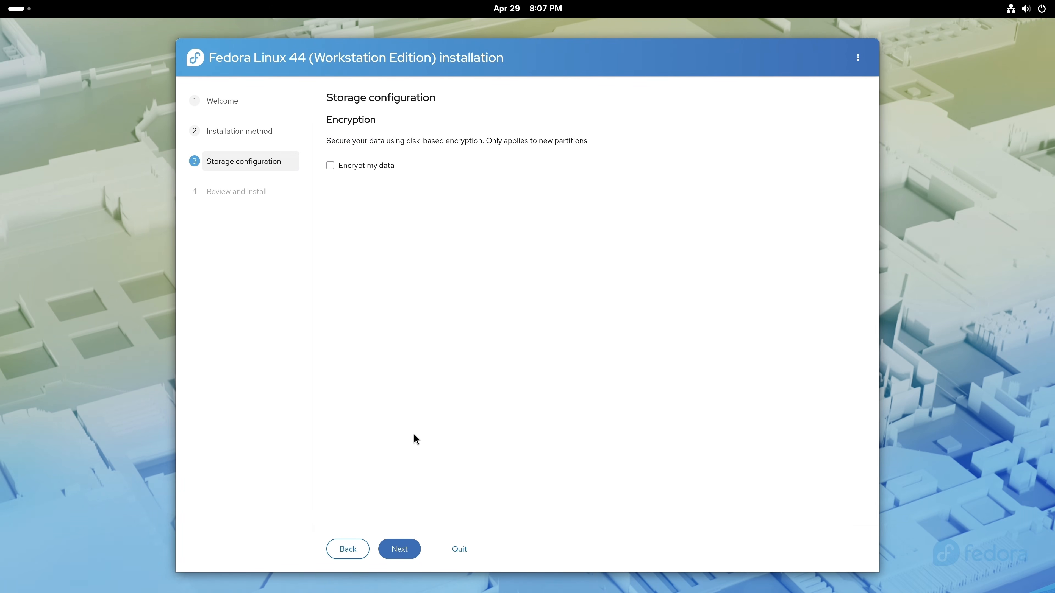
# - Enable Encrypt my data and enter a Strong passphrase in both passphrase fields
pyautogui.click(381, 165)
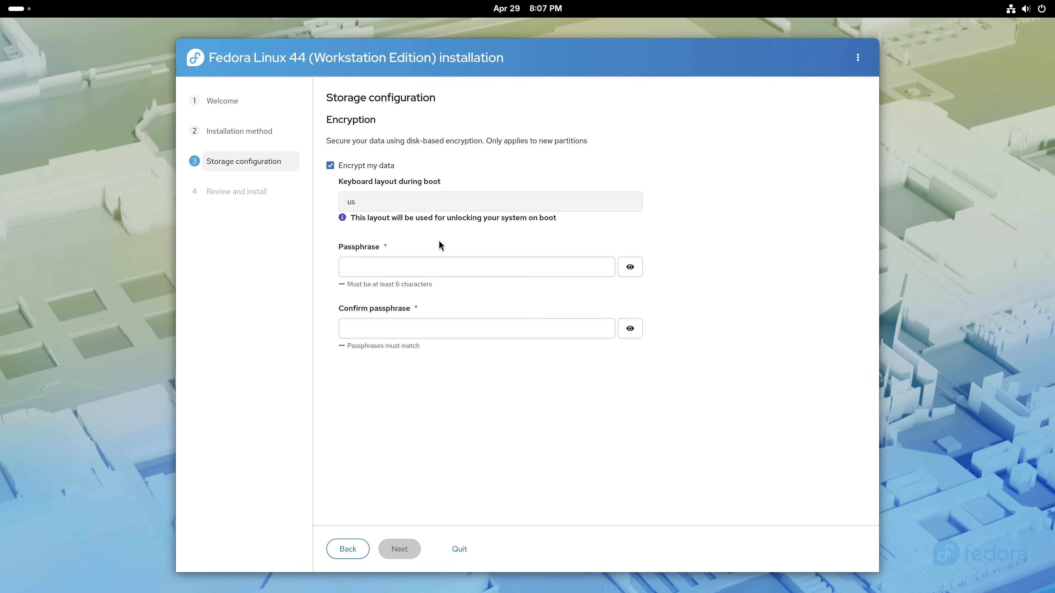
pyautogui.click(439, 265)
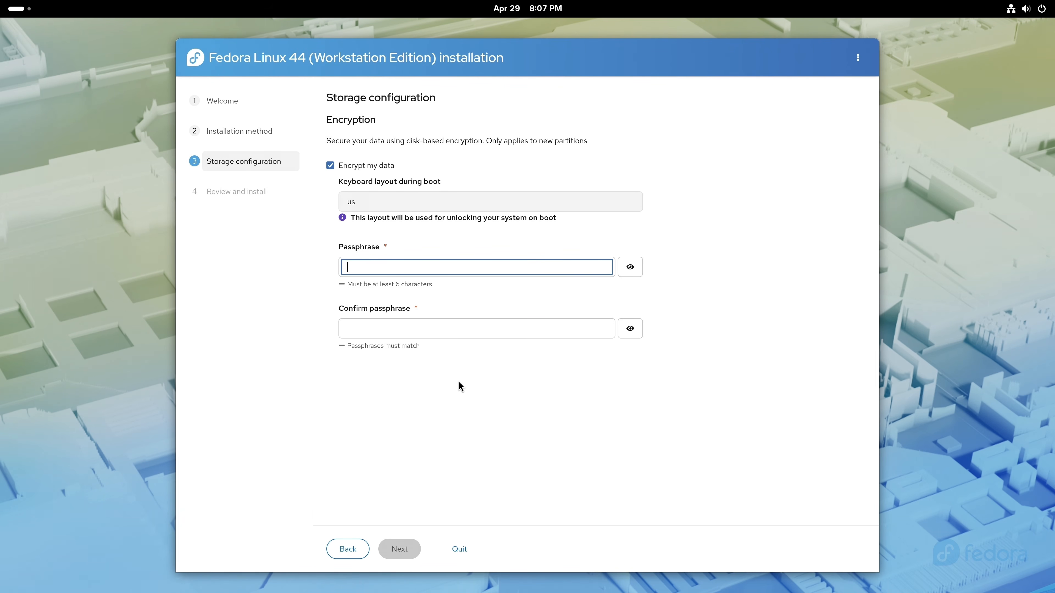
pyautogui.write('•••••••')
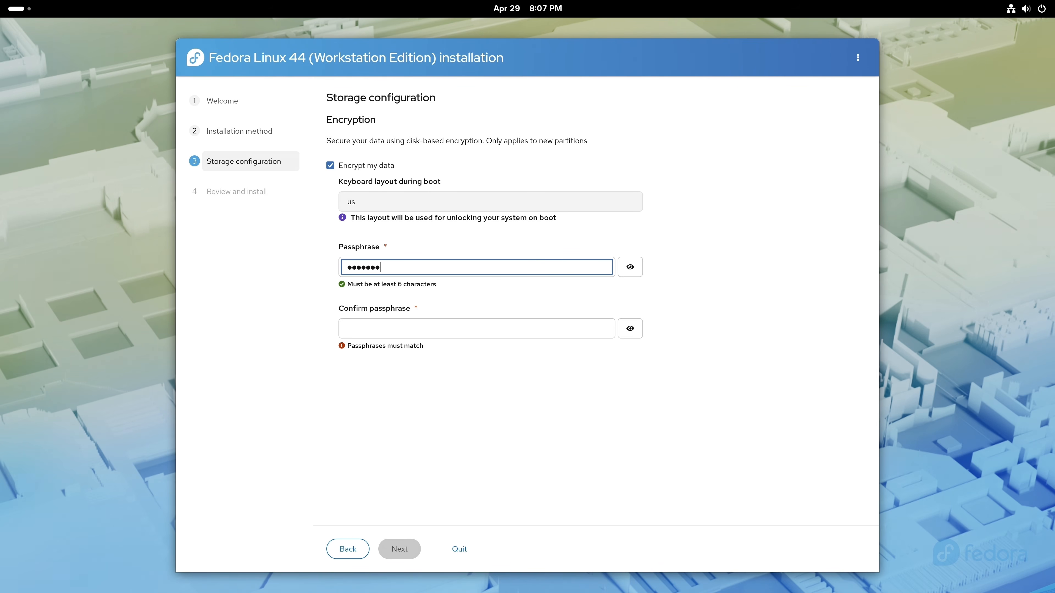
pyautogui.write('•••••')
pyautogui.press('Tab')
pyautogui.press('Tab')
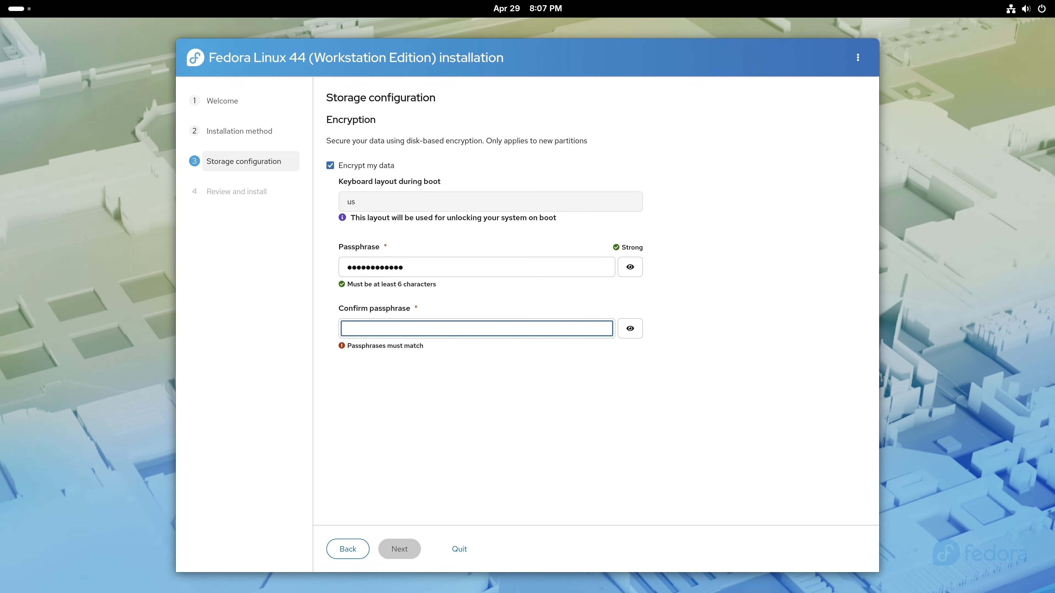
pyautogui.write('••••••••••••')
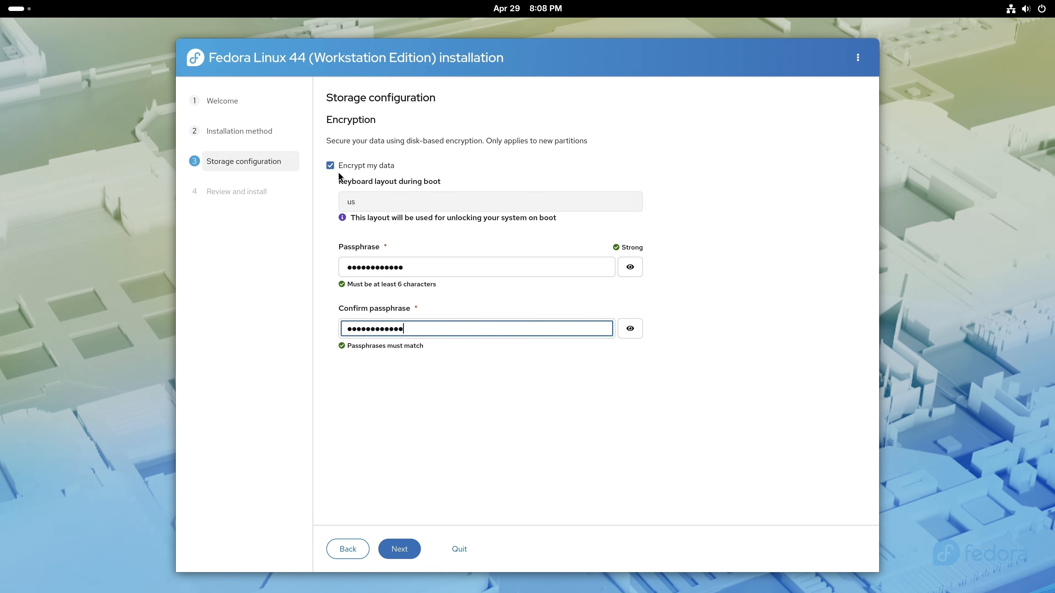
# - Review the install summary, acknowledge that all existing data will be erased, and start installing Fedora Linux 44
pyautogui.click(394, 545)
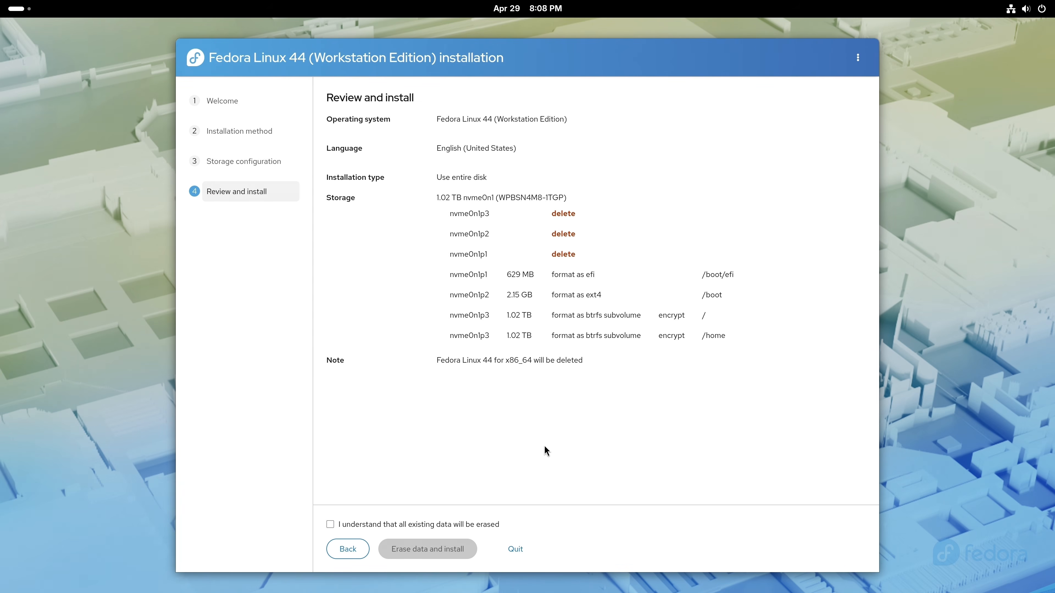
pyautogui.click(495, 526)
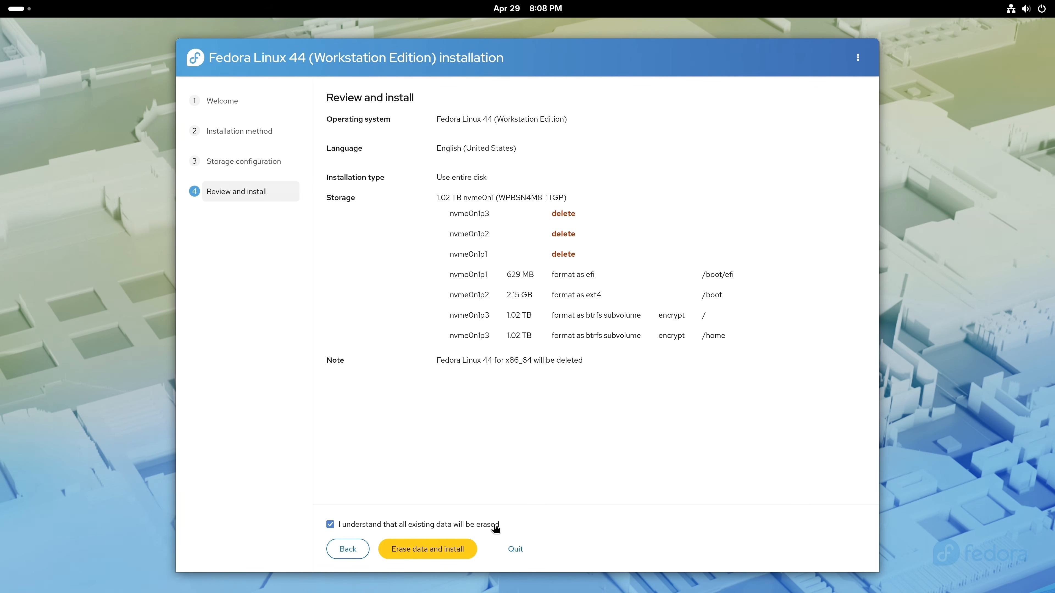
pyautogui.click(460, 555)
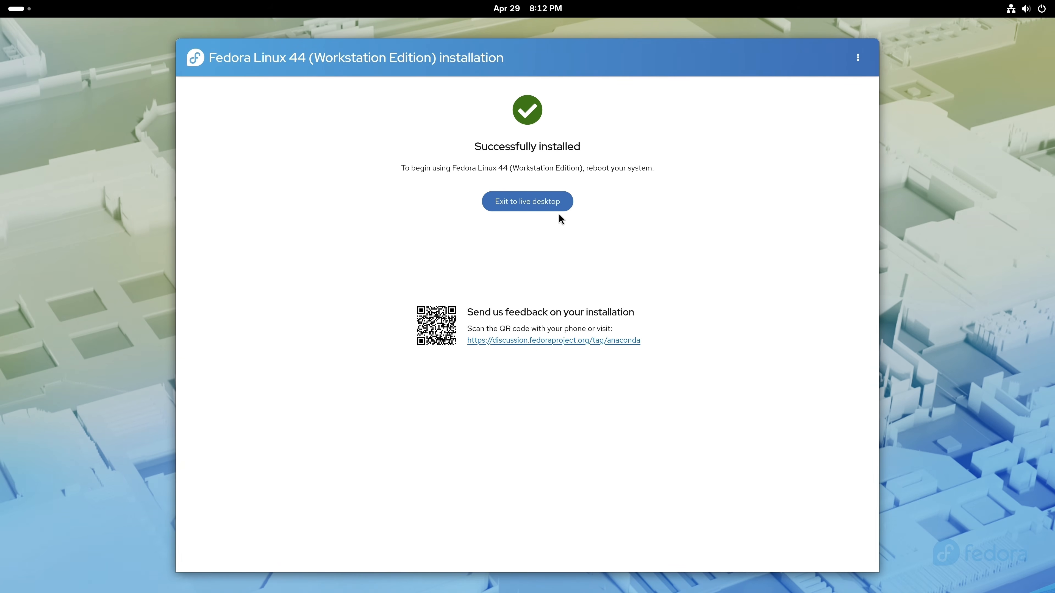
# - Exit to the live desktop and expand the Power Off options in the system menu
pyautogui.click(548, 203)
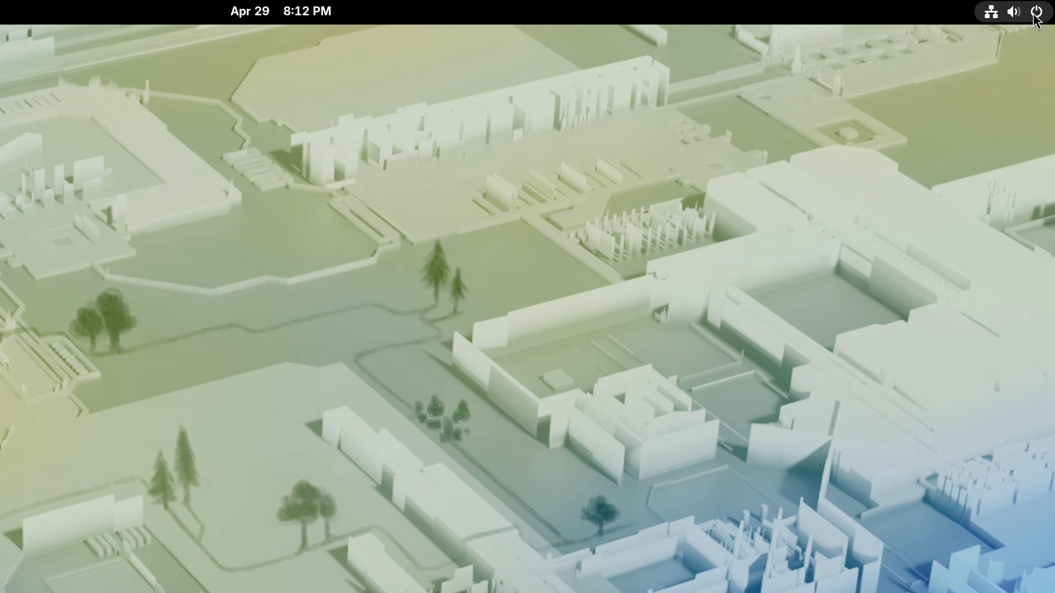
pyautogui.click(1038, 10)
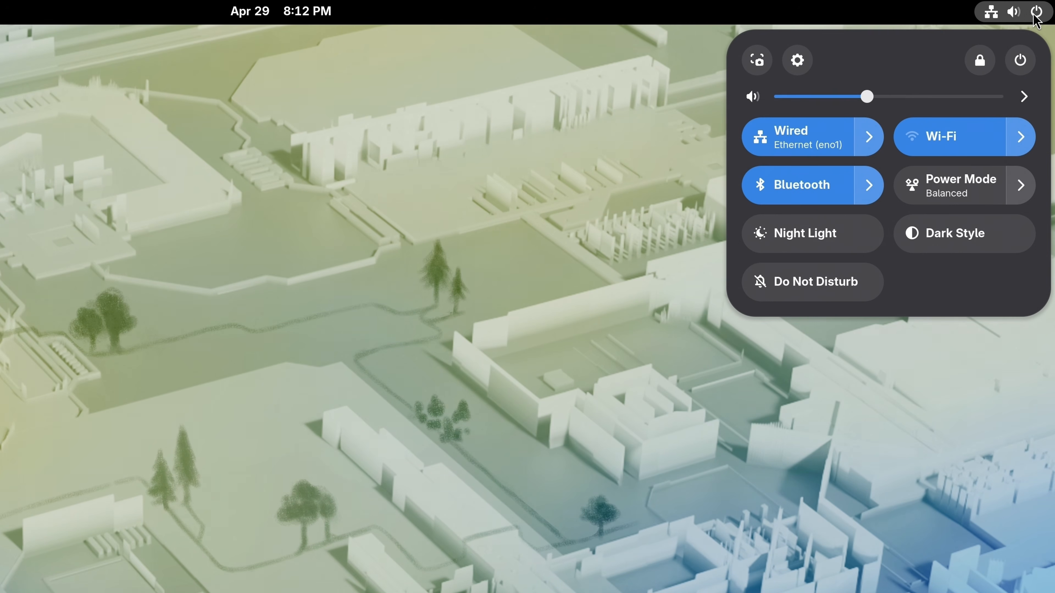
pyautogui.click(1028, 59)
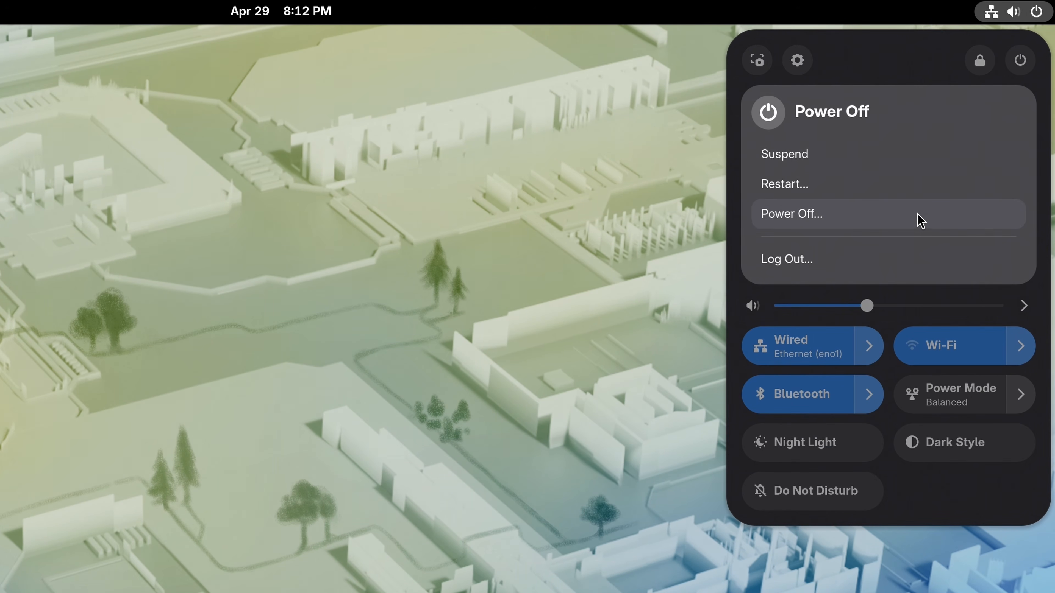
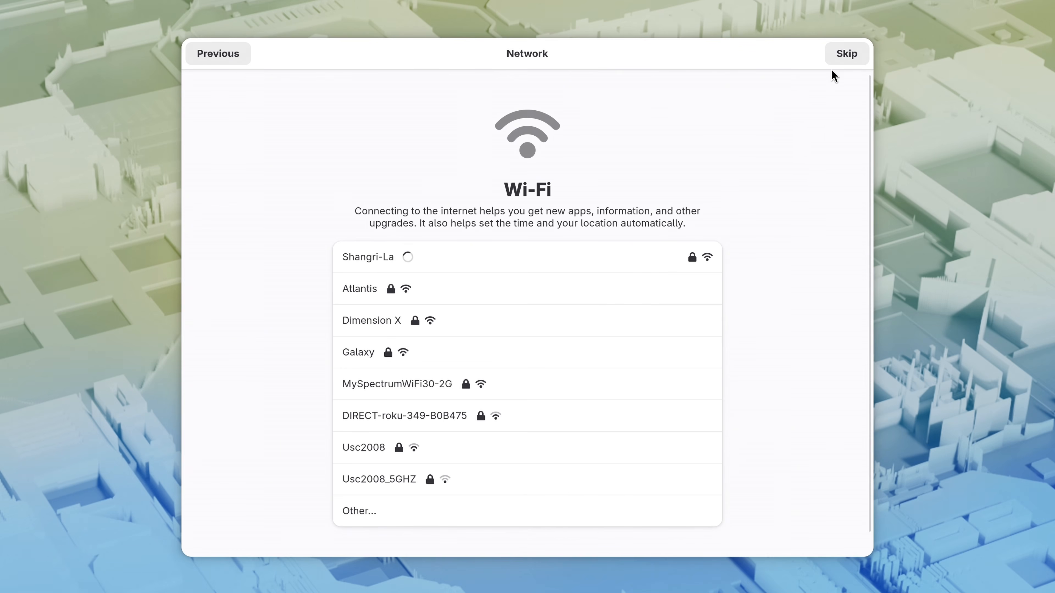
# - Skip the network page, accept the default privacy settings, and keep the New York (EDT) time zone
pyautogui.click(835, 62)
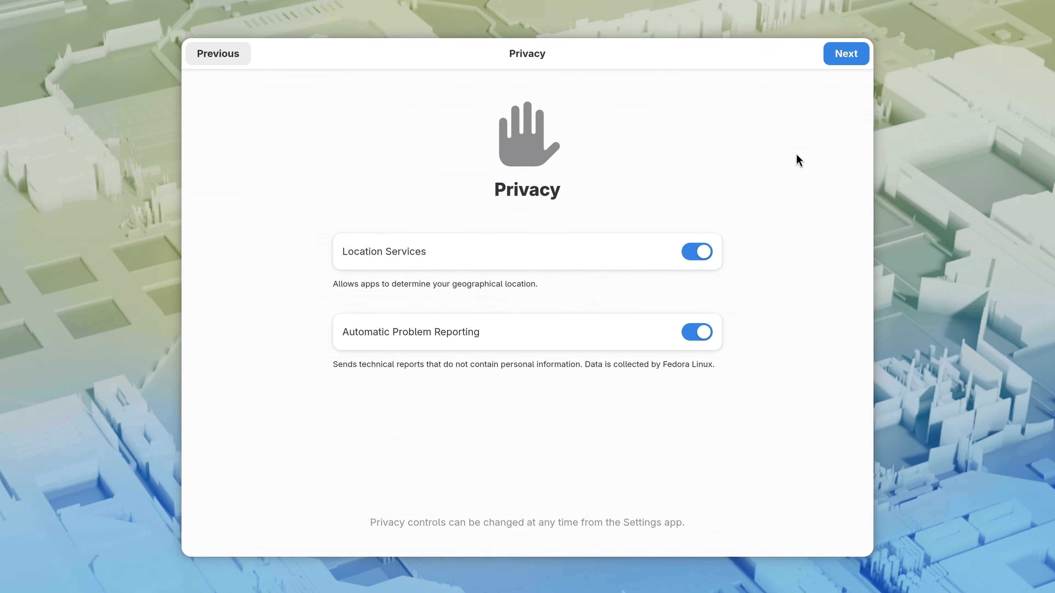
pyautogui.click(843, 56)
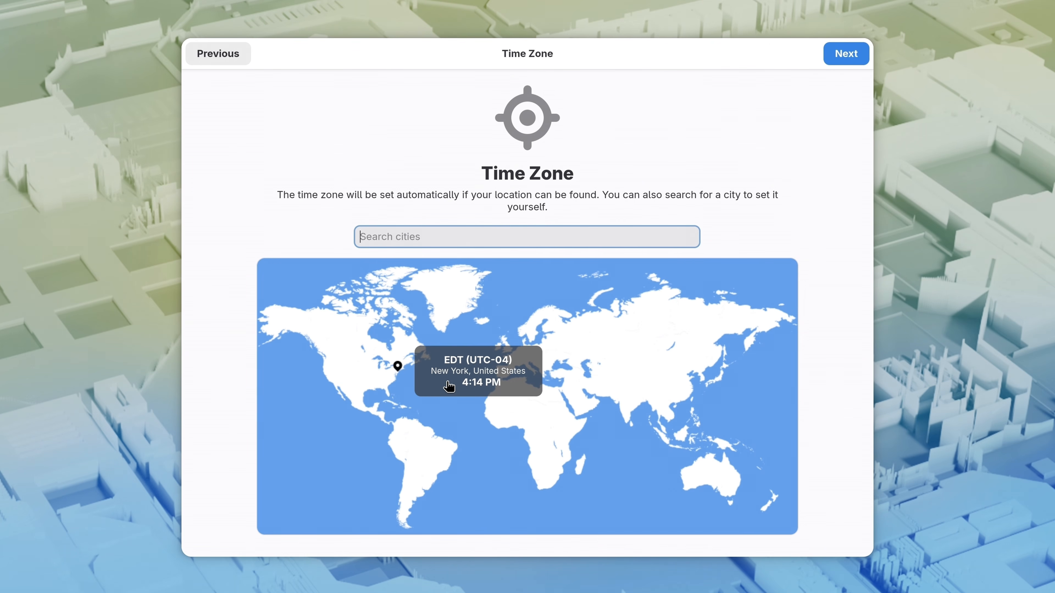
pyautogui.click(389, 379)
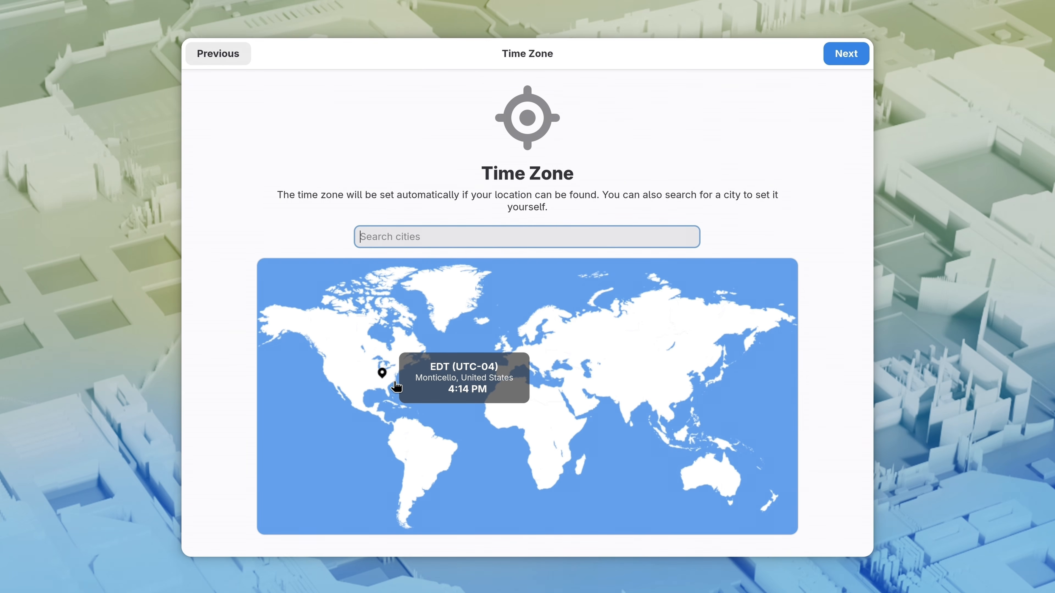
pyautogui.click(395, 386)
pyautogui.click(389, 379)
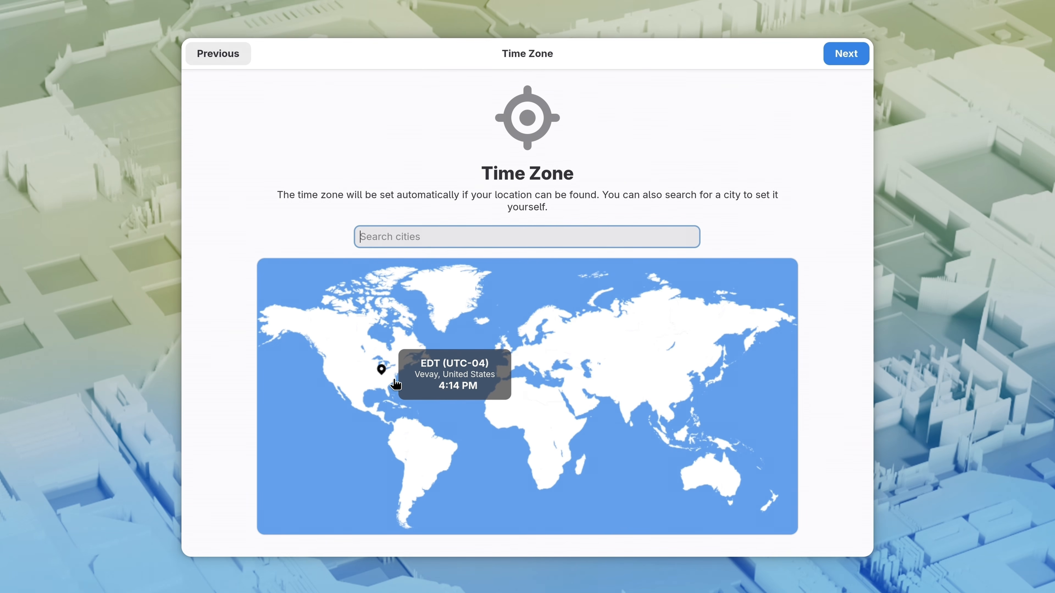
pyautogui.click(396, 386)
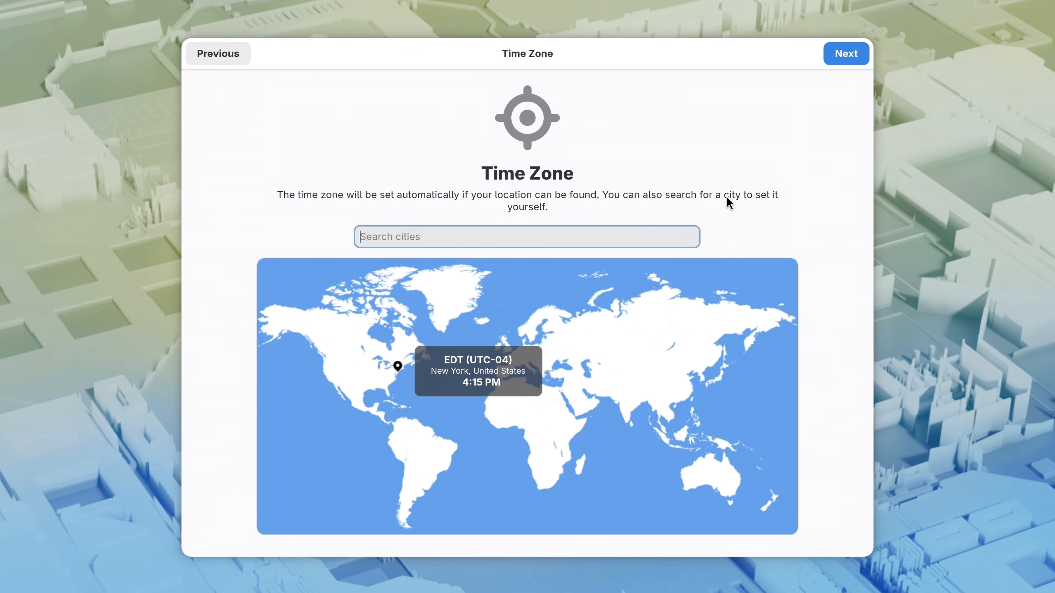
pyautogui.click(839, 59)
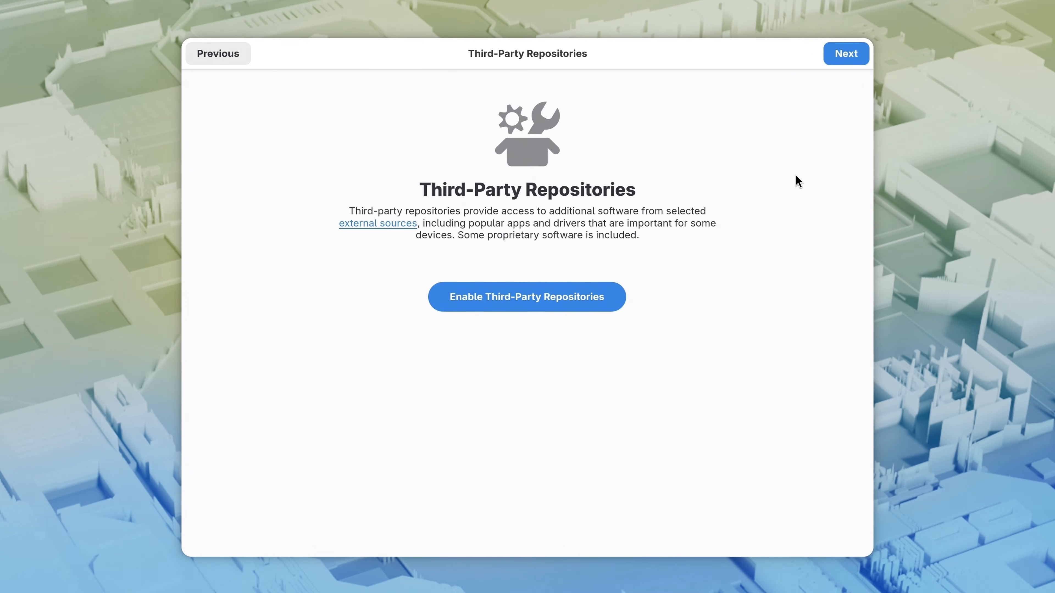
# - Enable third-party repositories, then enter the user's full name and a short username
pyautogui.click(589, 310)
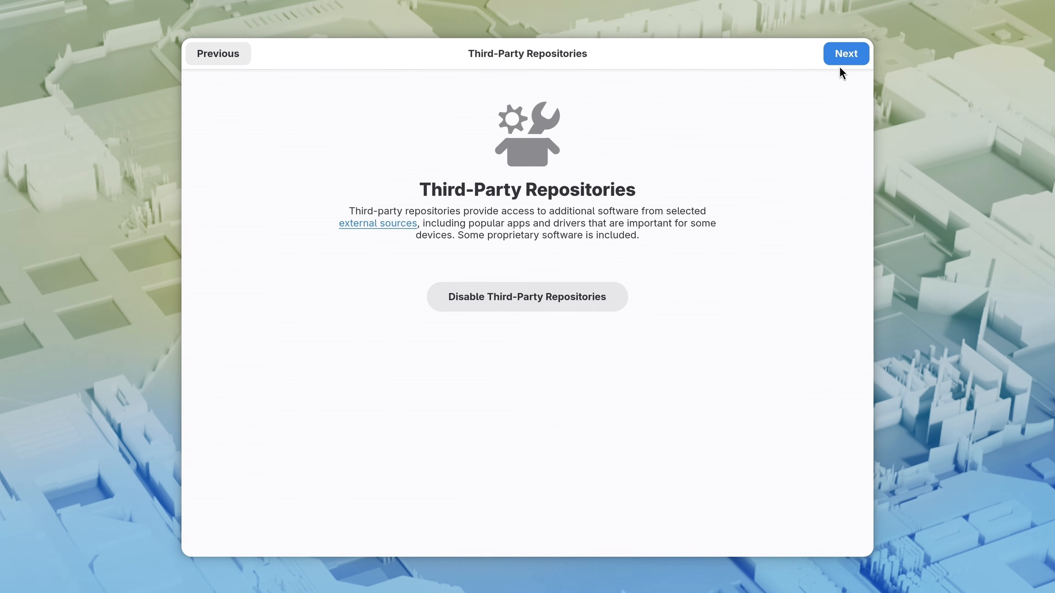
pyautogui.click(845, 56)
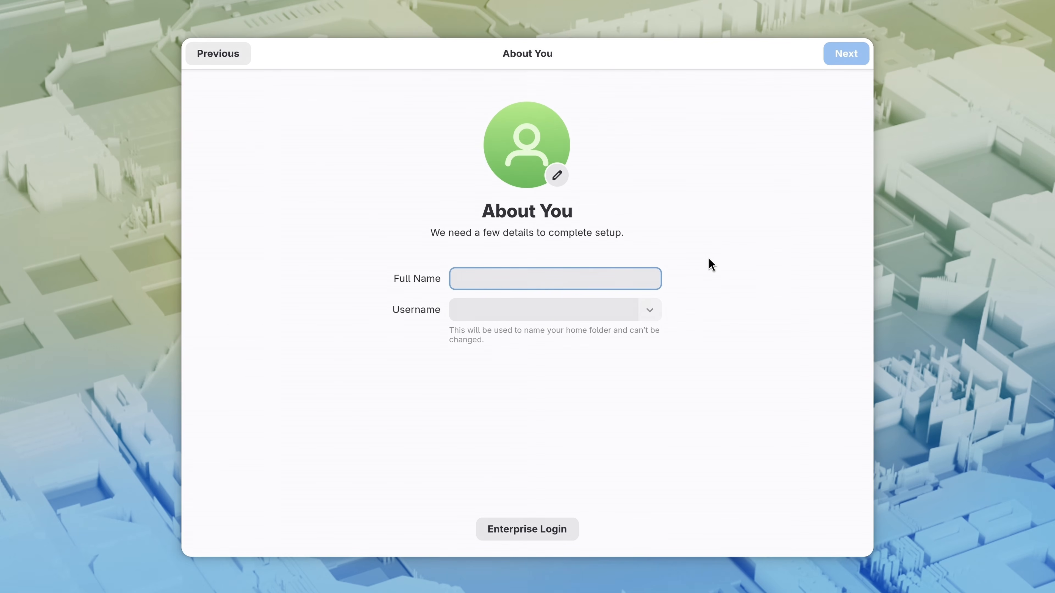
pyautogui.write('Jay LaCroi')
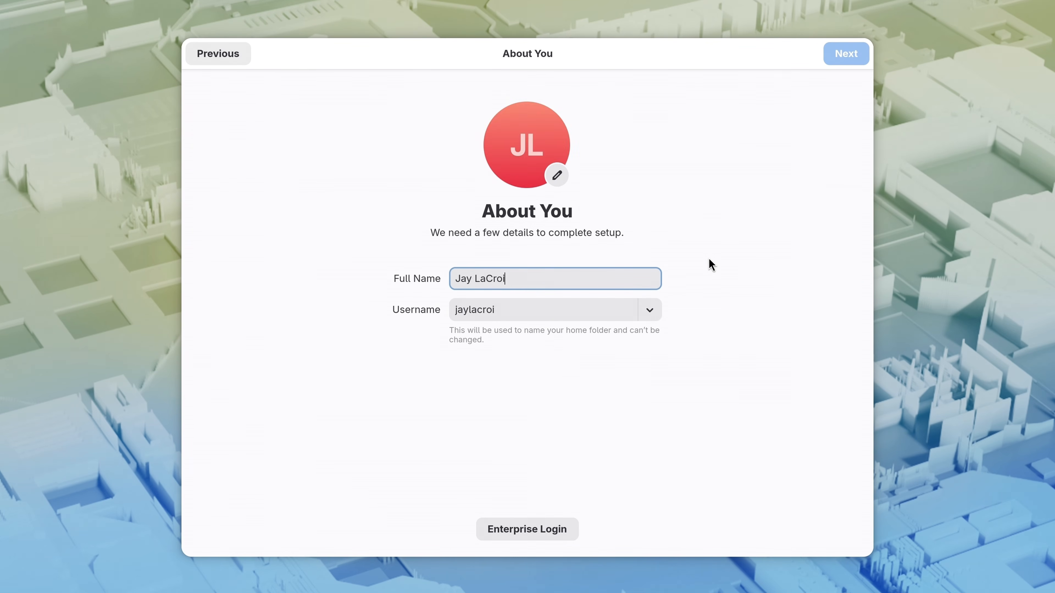
pyautogui.write('x')
pyautogui.press('Tab')
pyautogui.write('j')
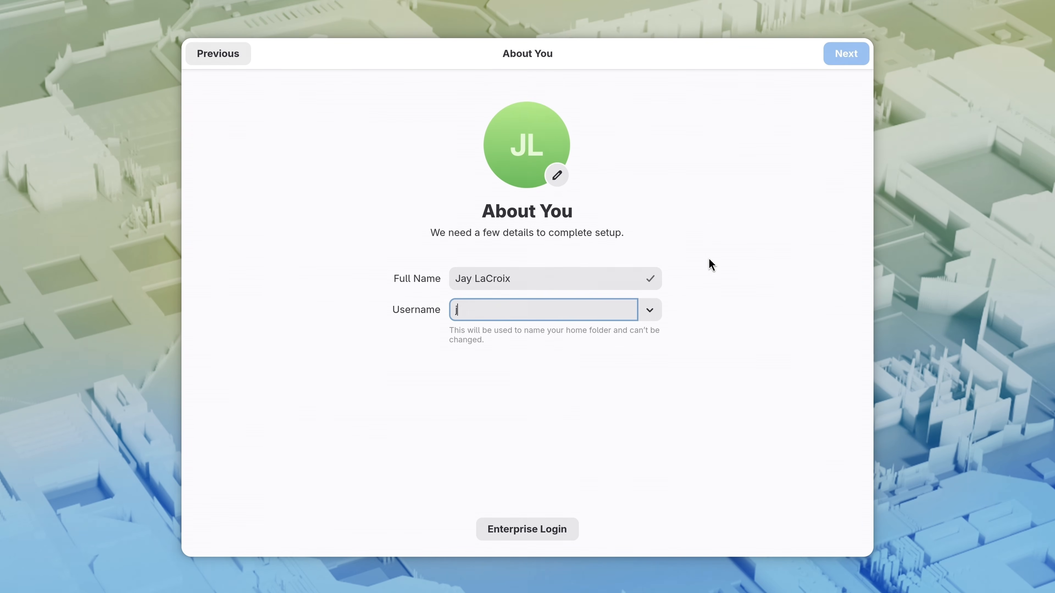
pyautogui.write('ay')
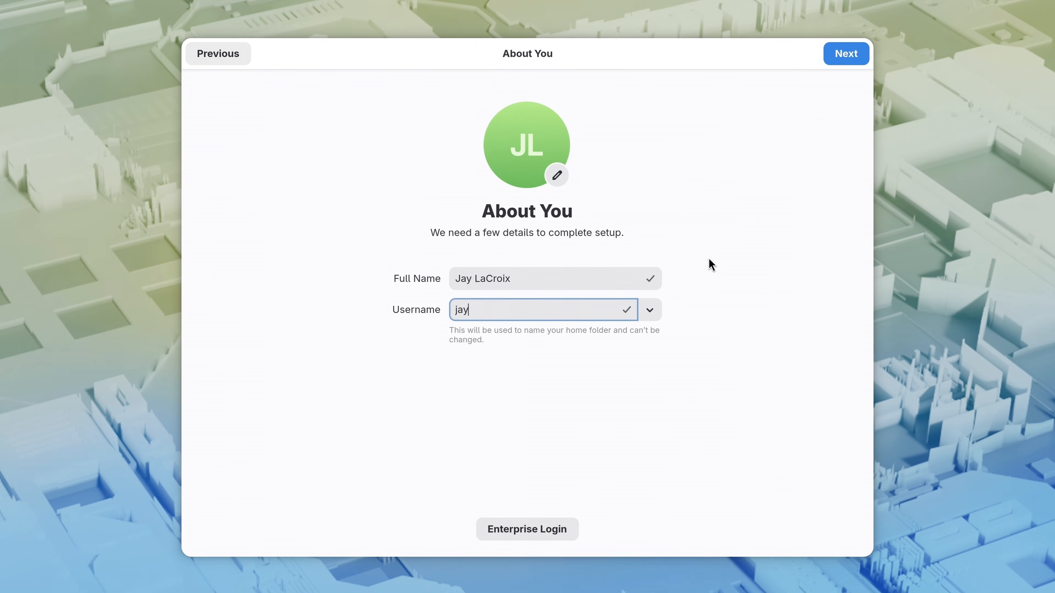
pyautogui.click(831, 59)
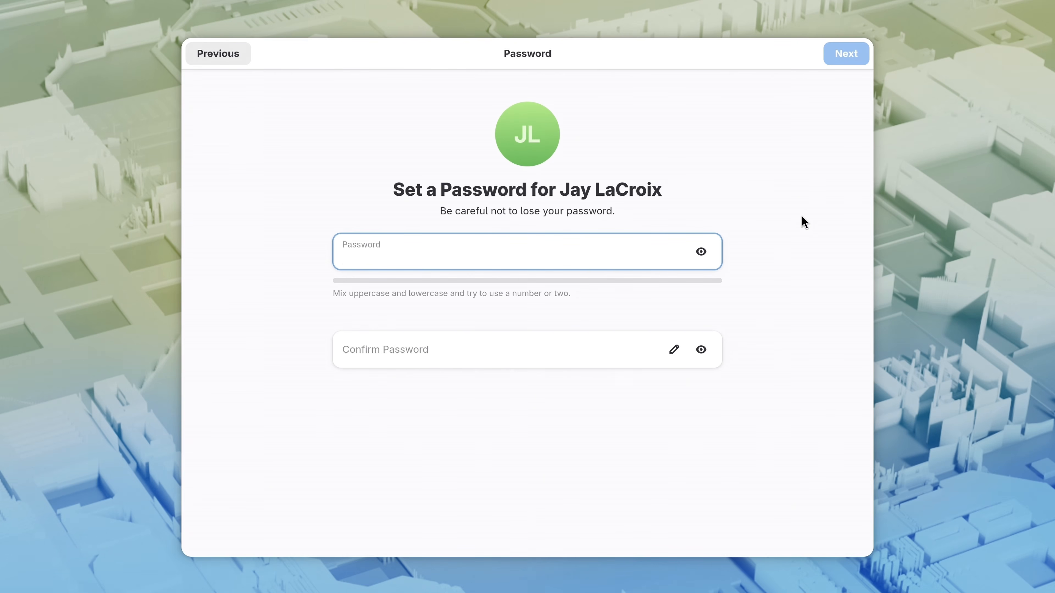
# - Enter the account password, confirm it, and finish setup
pyautogui.write('••••••••••••')
pyautogui.press('Tab')
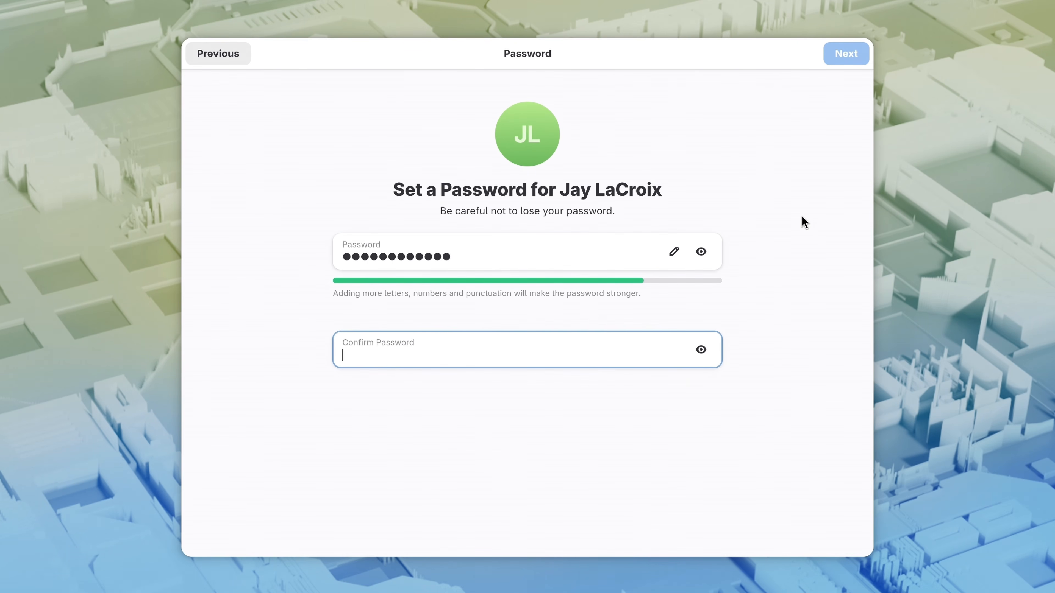
pyautogui.write('••••••••••••')
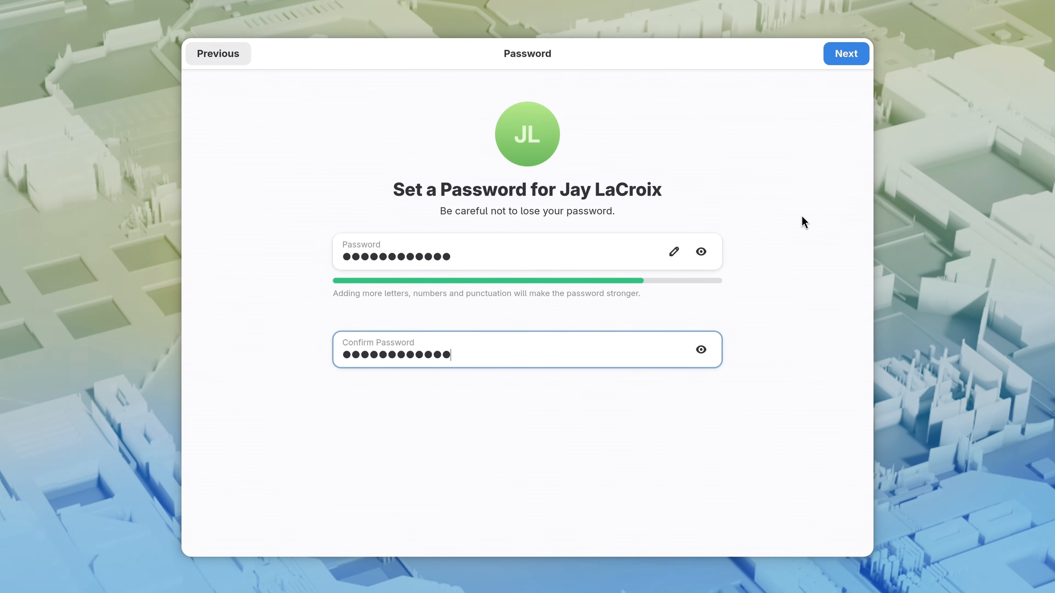
pyautogui.click(834, 57)
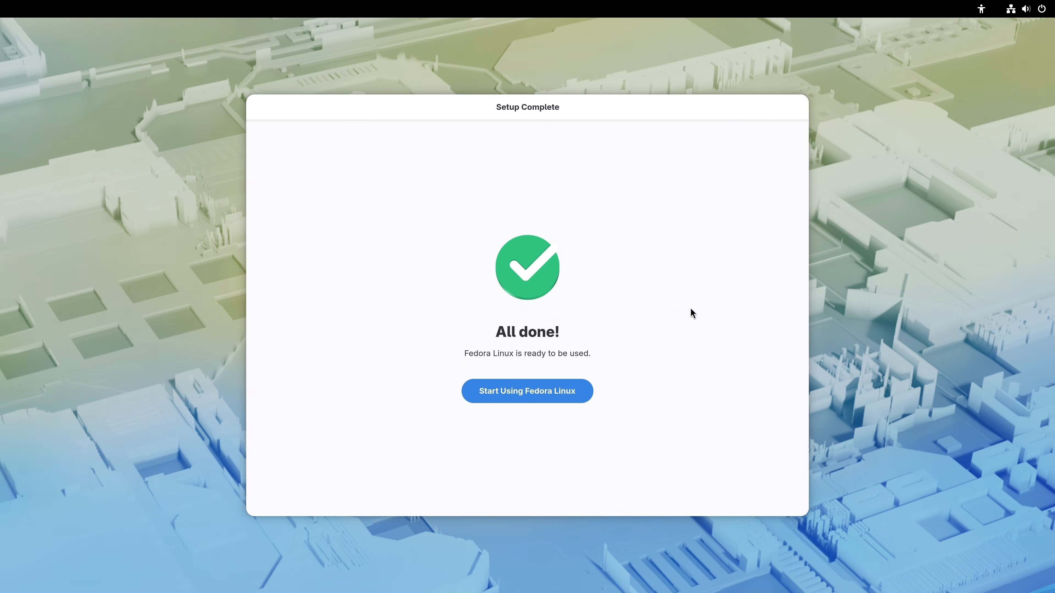
# - Start using Fedora, page through the GNOME welcome tour to its end, and close it
pyautogui.click(567, 396)
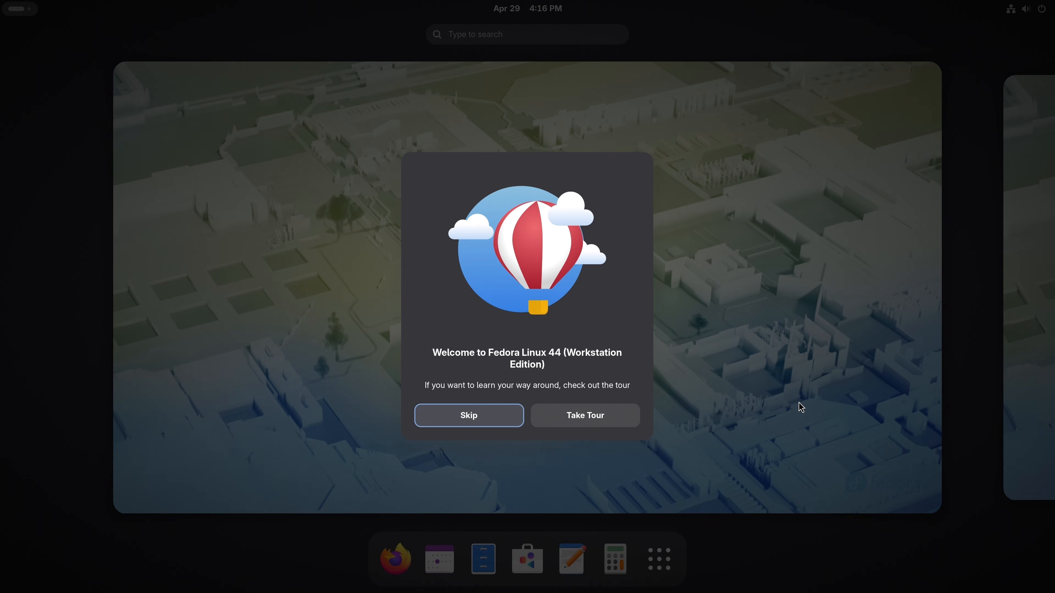
pyautogui.click(630, 415)
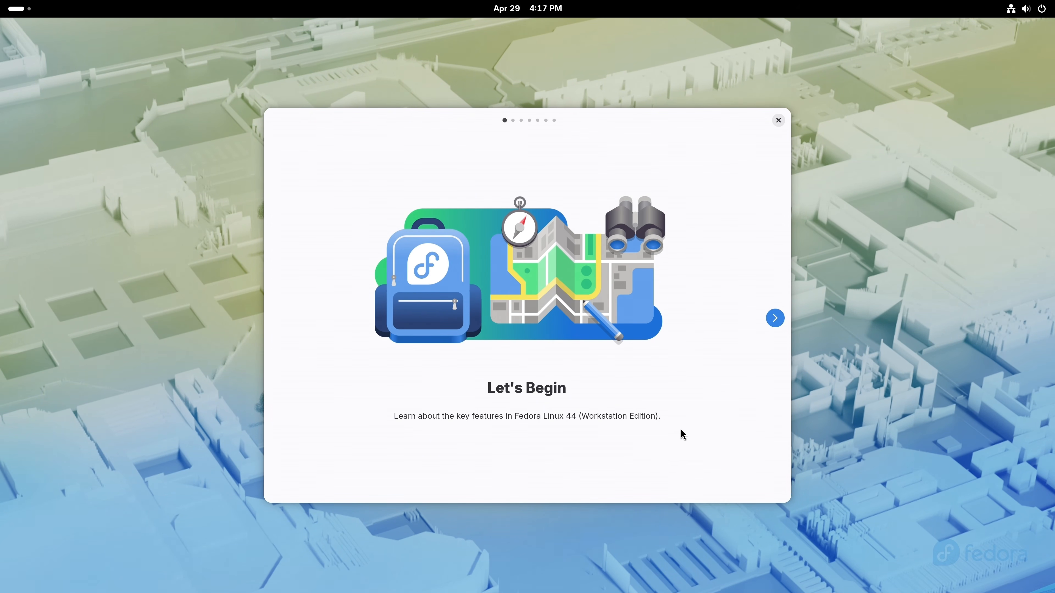
pyautogui.click(774, 320)
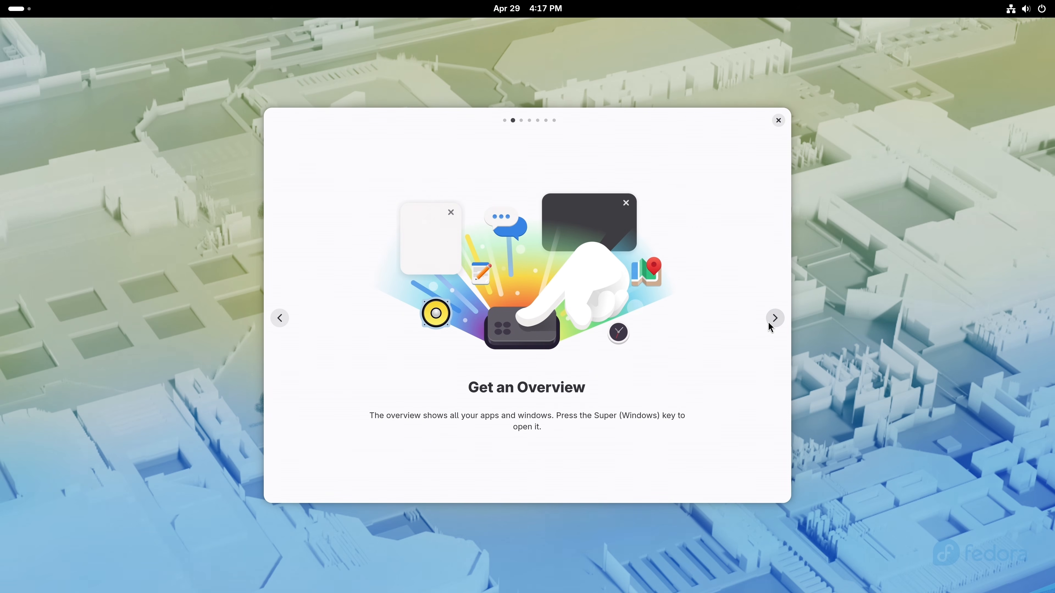
pyautogui.click(772, 326)
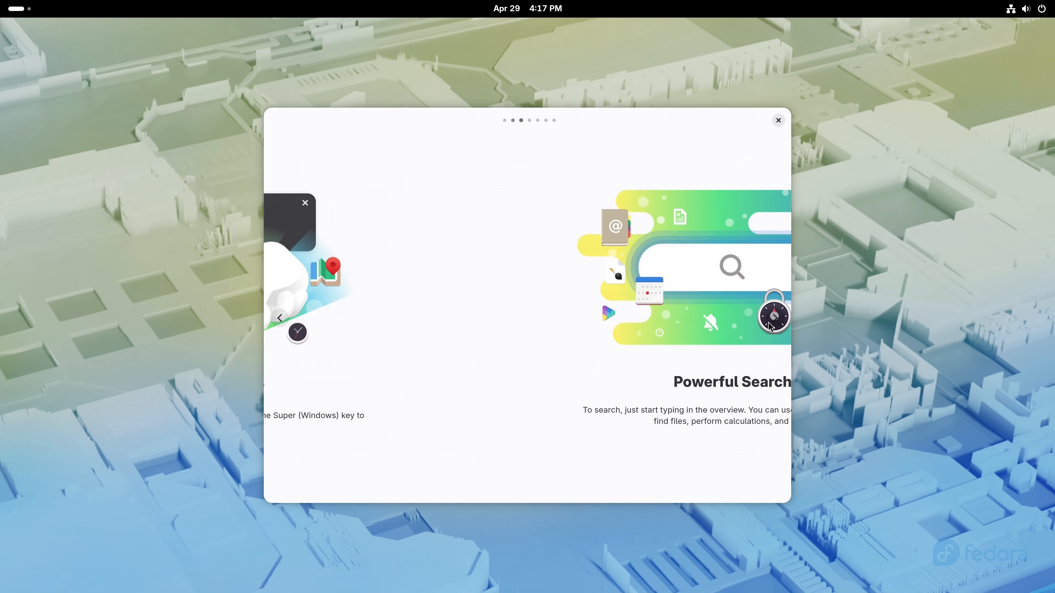
pyautogui.click(773, 326)
pyautogui.click(773, 325)
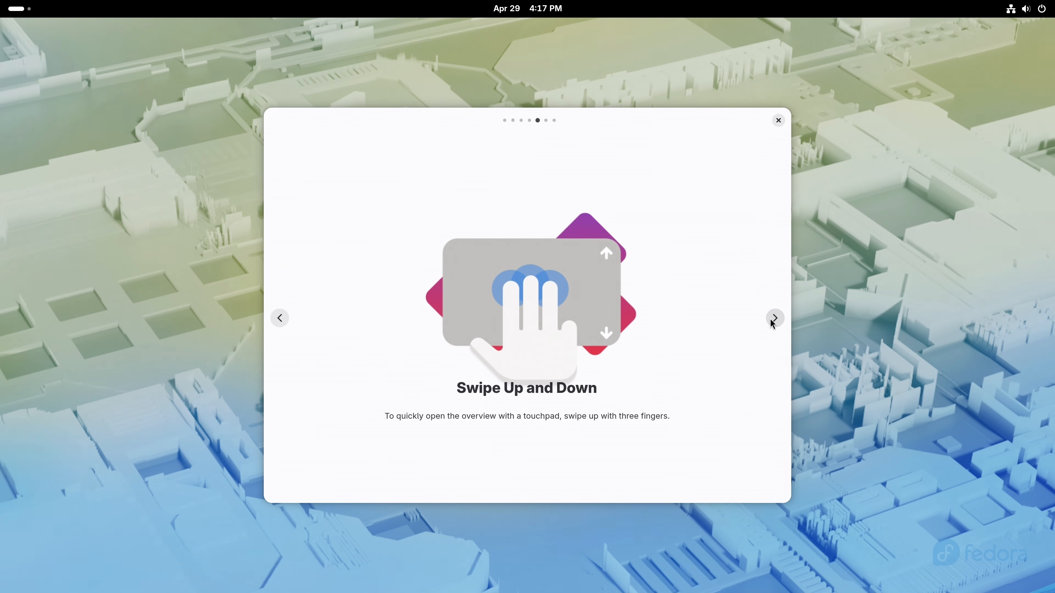
pyautogui.click(773, 323)
pyautogui.click(774, 323)
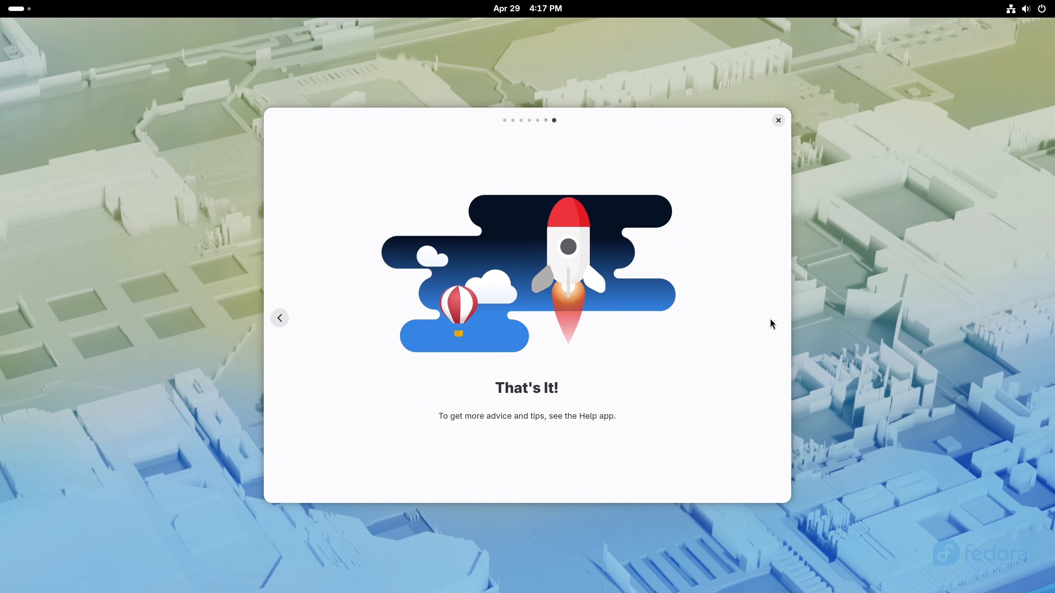
pyautogui.click(779, 121)
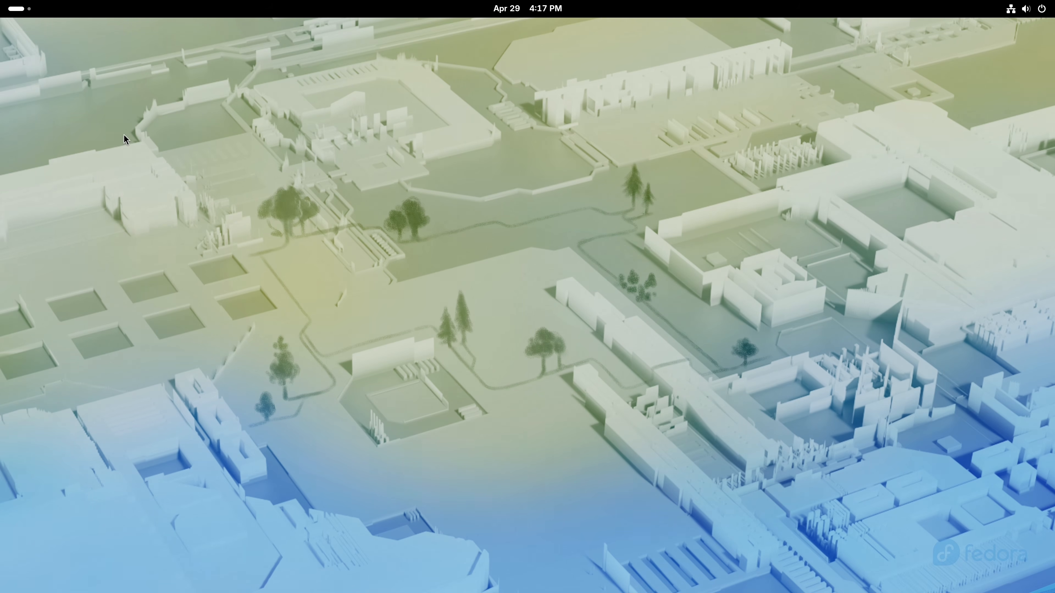
pyautogui.click(16, 8)
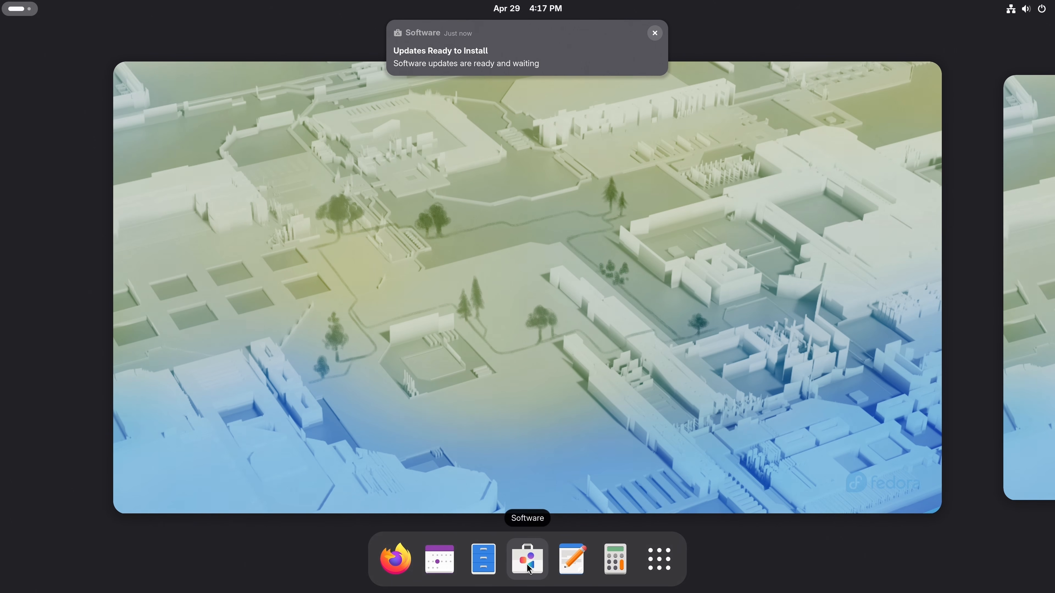
# - Download the pending updates in Software's Updates tab and choose Restart & Install
pyautogui.click(532, 568)
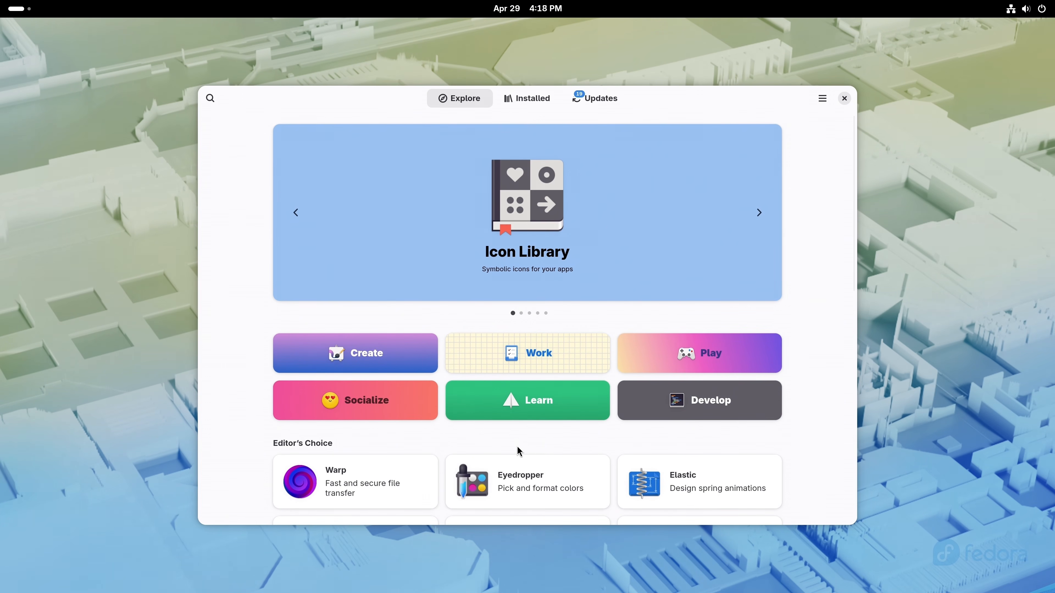
pyautogui.click(593, 103)
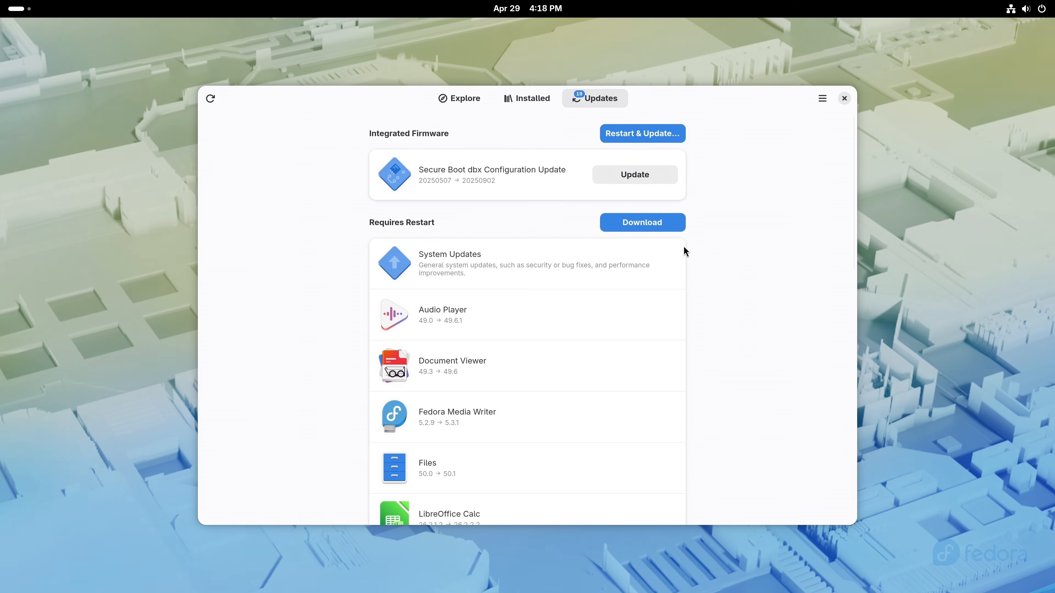
pyautogui.click(659, 225)
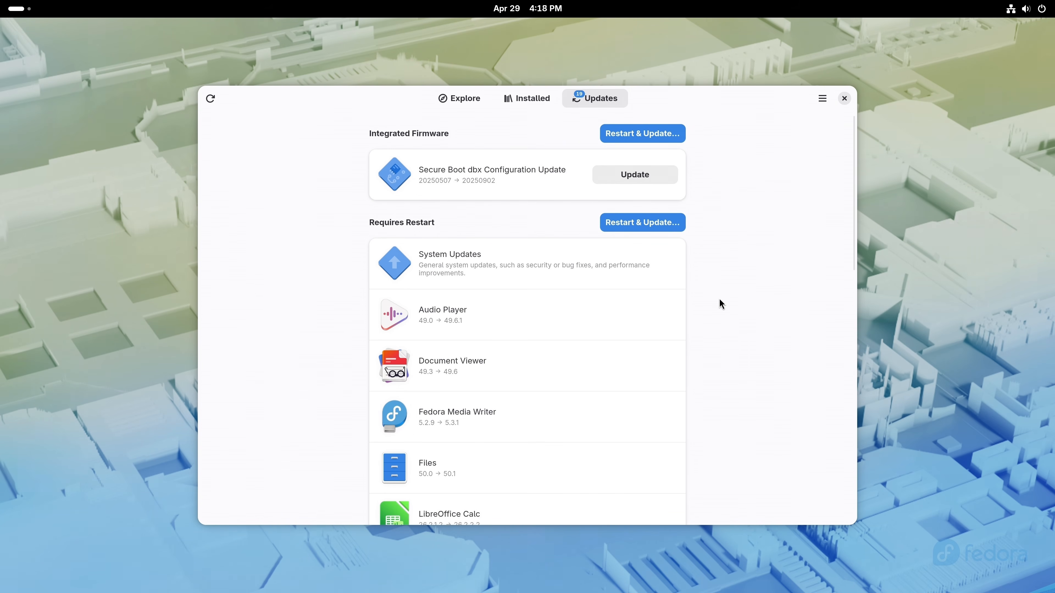
pyautogui.click(652, 226)
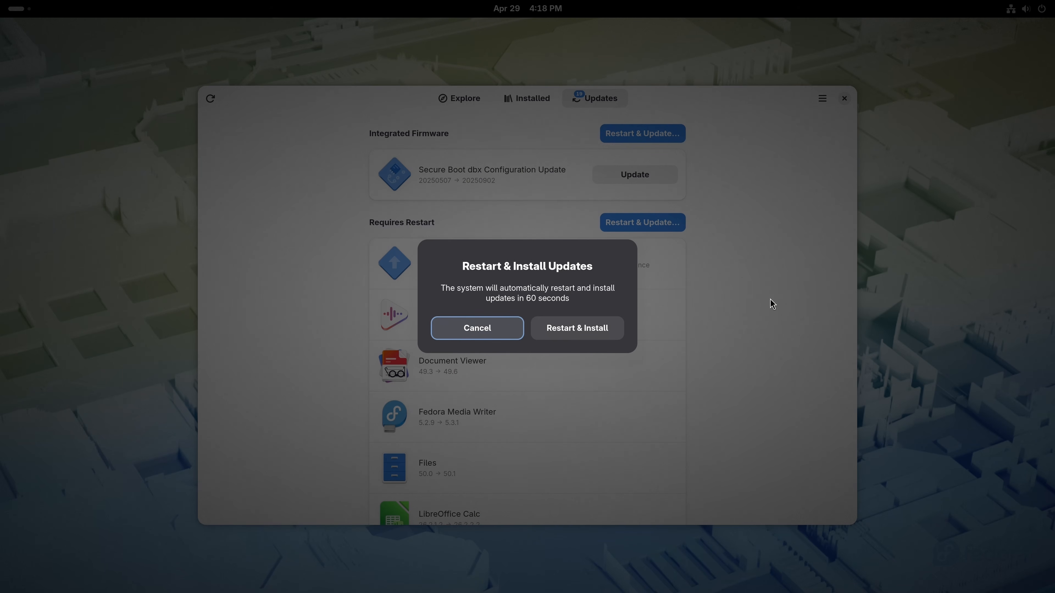
pyautogui.click(597, 331)
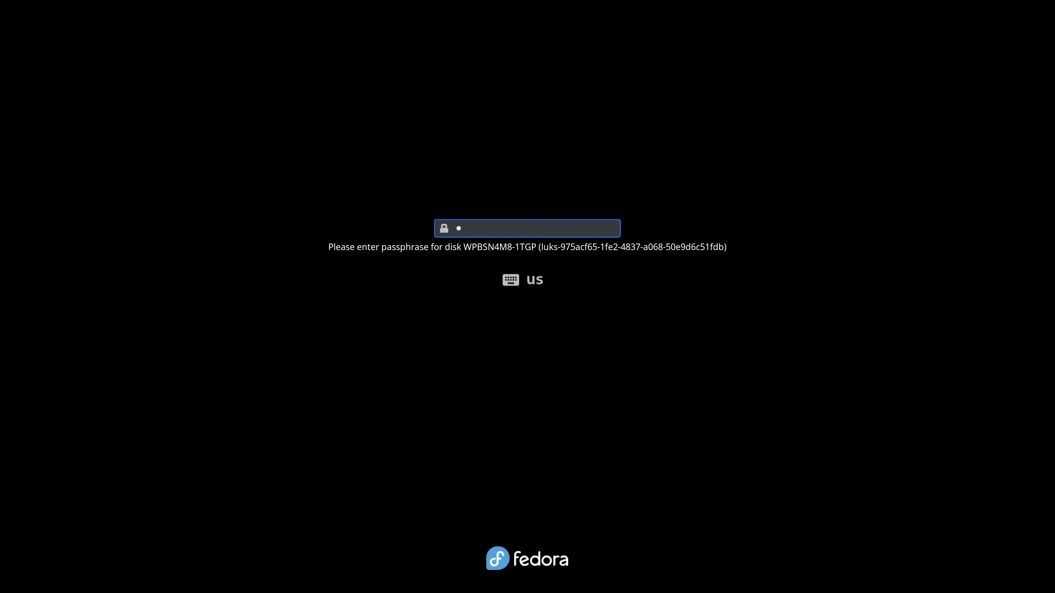
# - Unlock the encrypted disk with its passphrase, then sign in with the account password
pyautogui.write('•••••••••••')
pyautogui.press('Return')
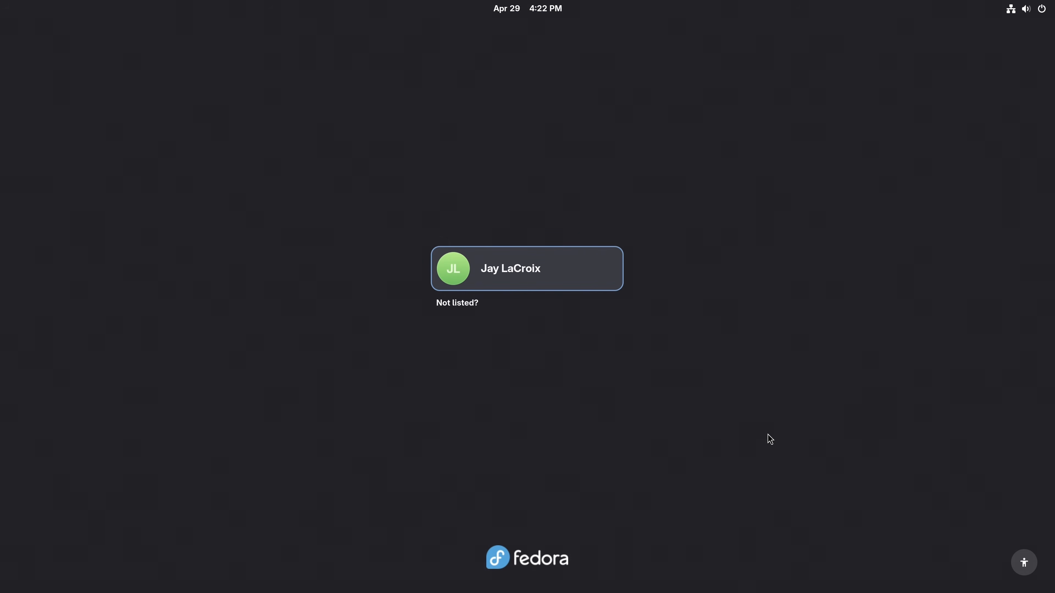
pyautogui.click(611, 278)
pyautogui.write('**********')
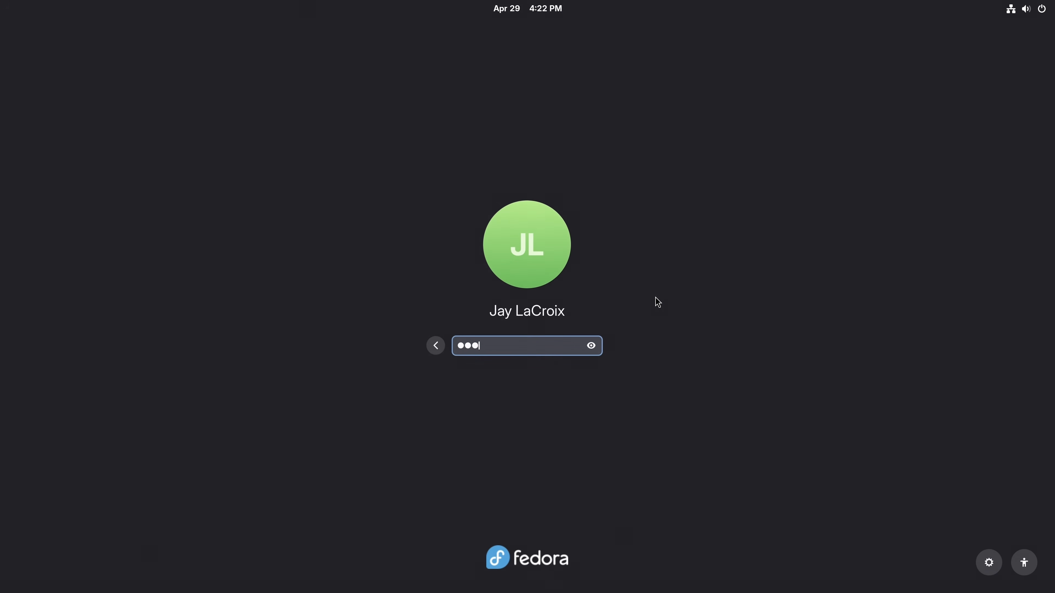
pyautogui.write('***')
pyautogui.press('Return')
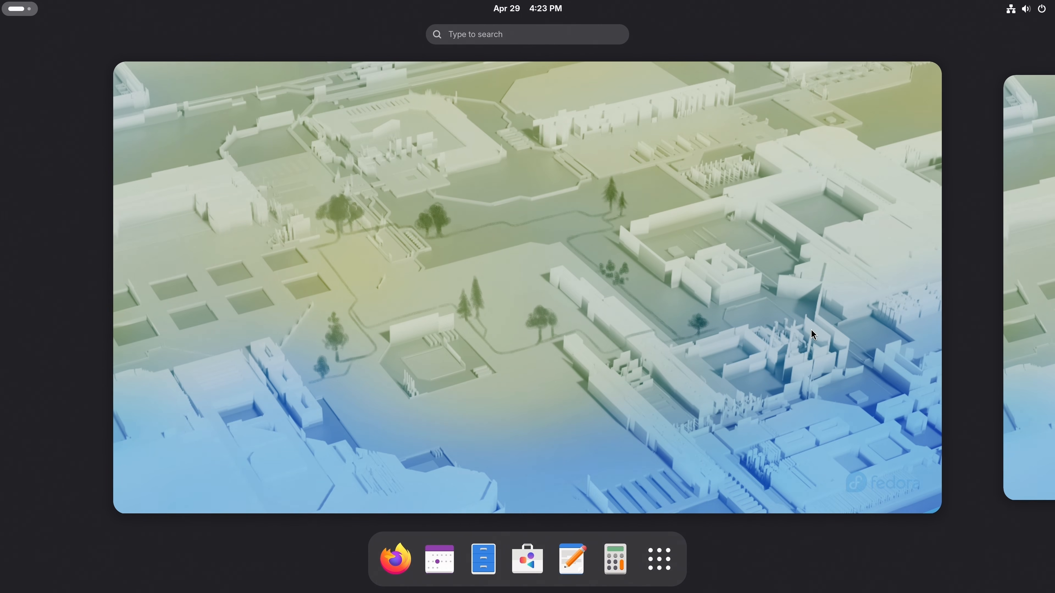
# - Find Google Chrome under New & Updated in Software and install it from Flathub
pyautogui.click(813, 335)
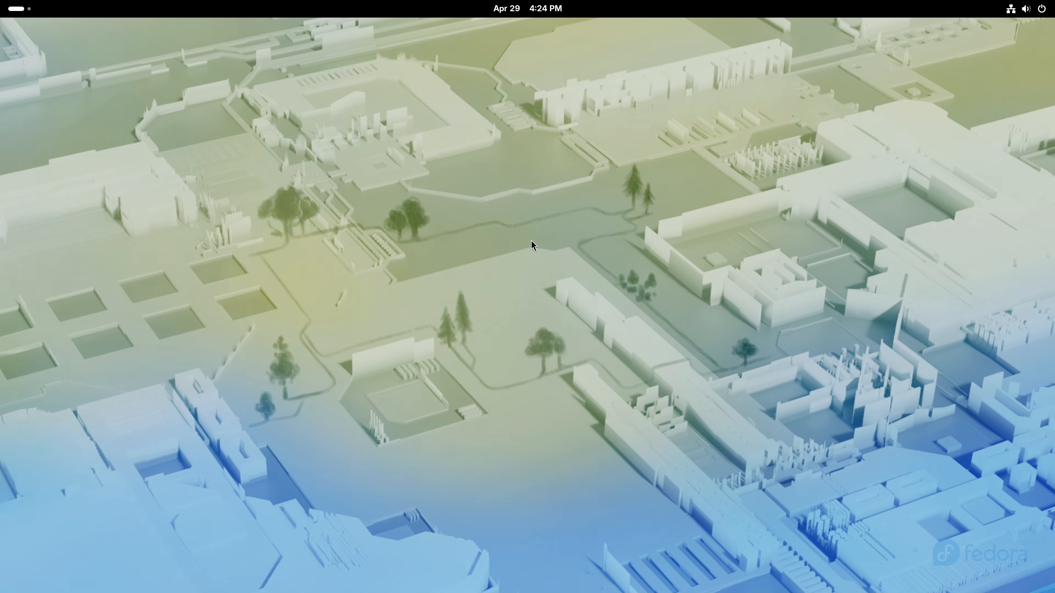
pyautogui.click(17, 9)
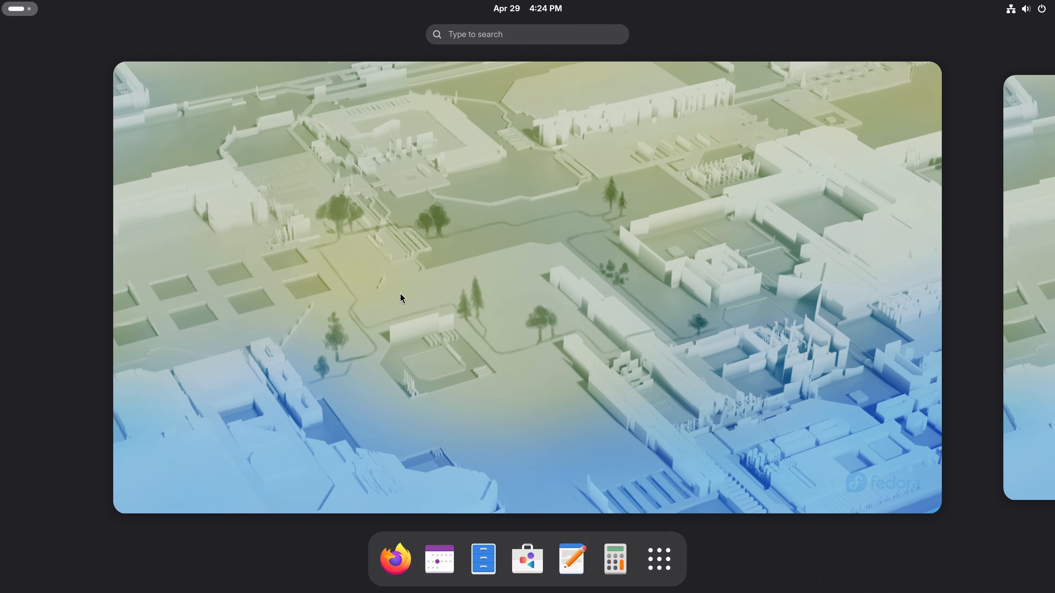
pyautogui.click(533, 555)
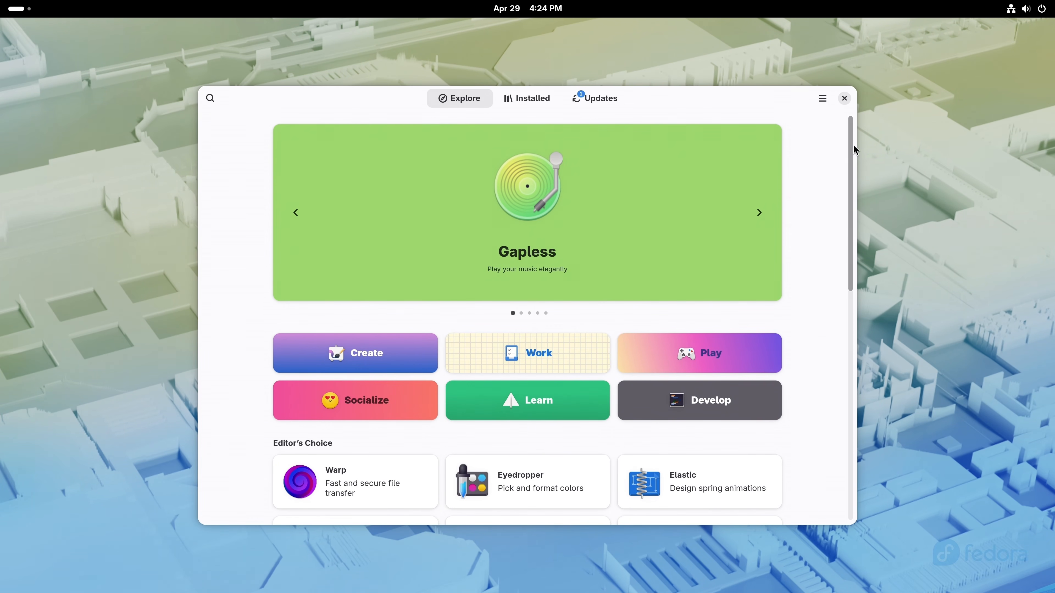
pyautogui.moveTo(850, 146); pyautogui.dragTo(845, 360)
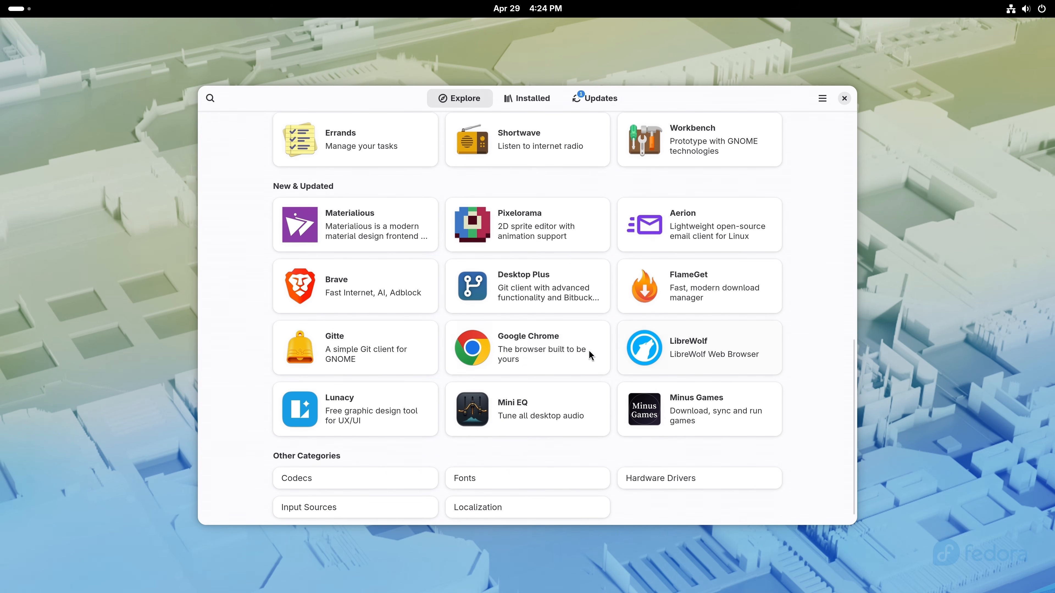
pyautogui.click(533, 344)
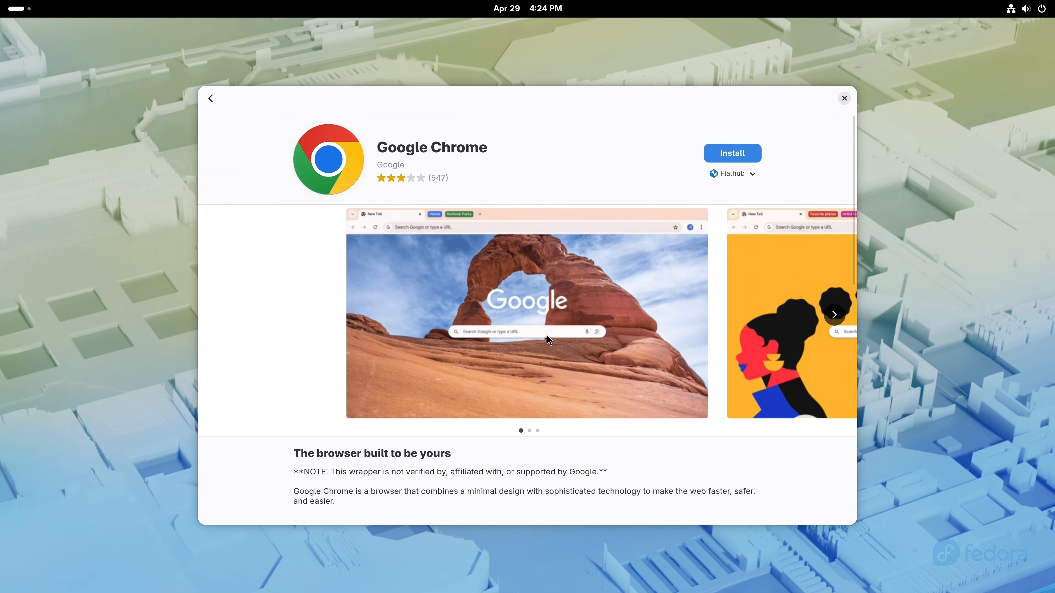
pyautogui.click(730, 156)
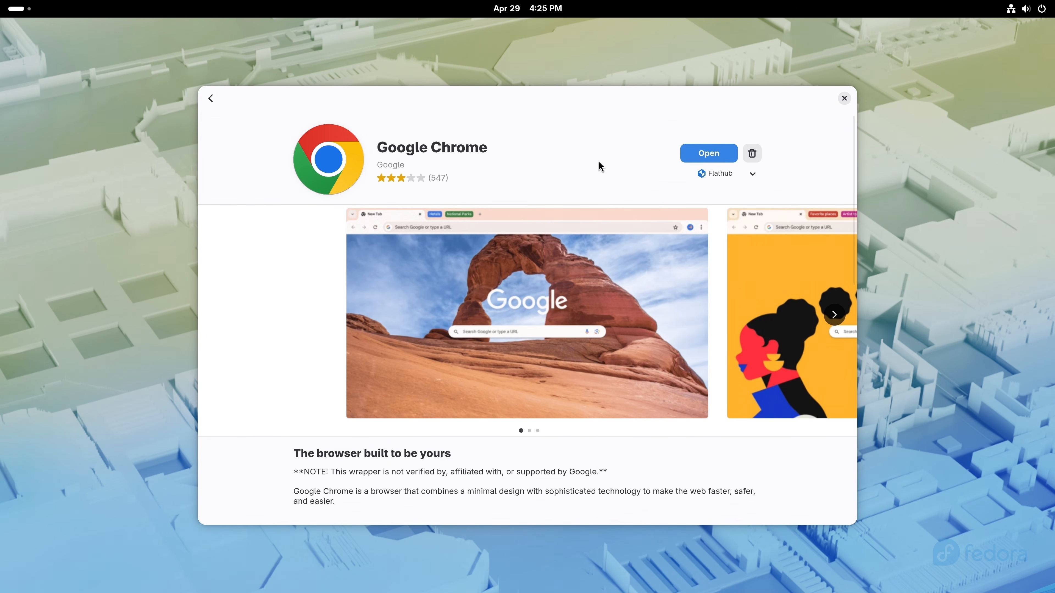
# - Launch Google Chrome from Show Apps, unchecking default-browser and usage-statistics options on first run
pyautogui.click(843, 98)
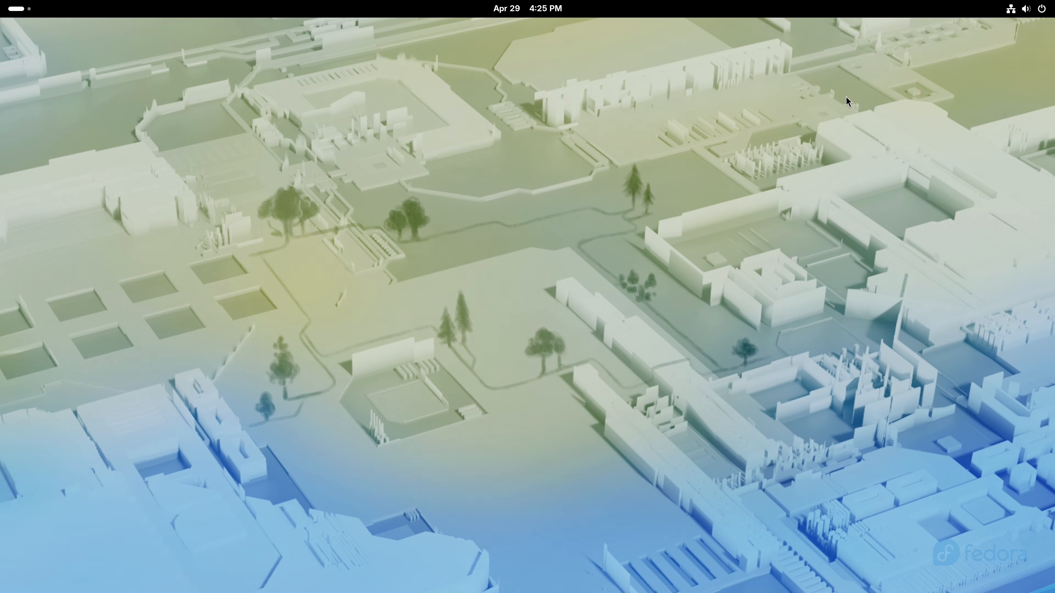
pyautogui.click(25, 14)
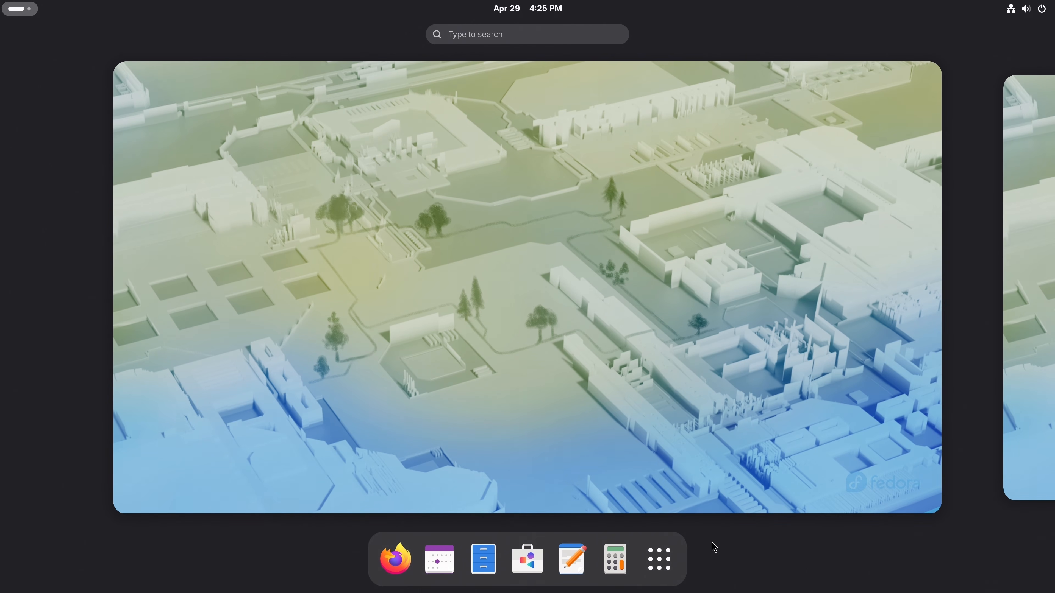
pyautogui.click(671, 571)
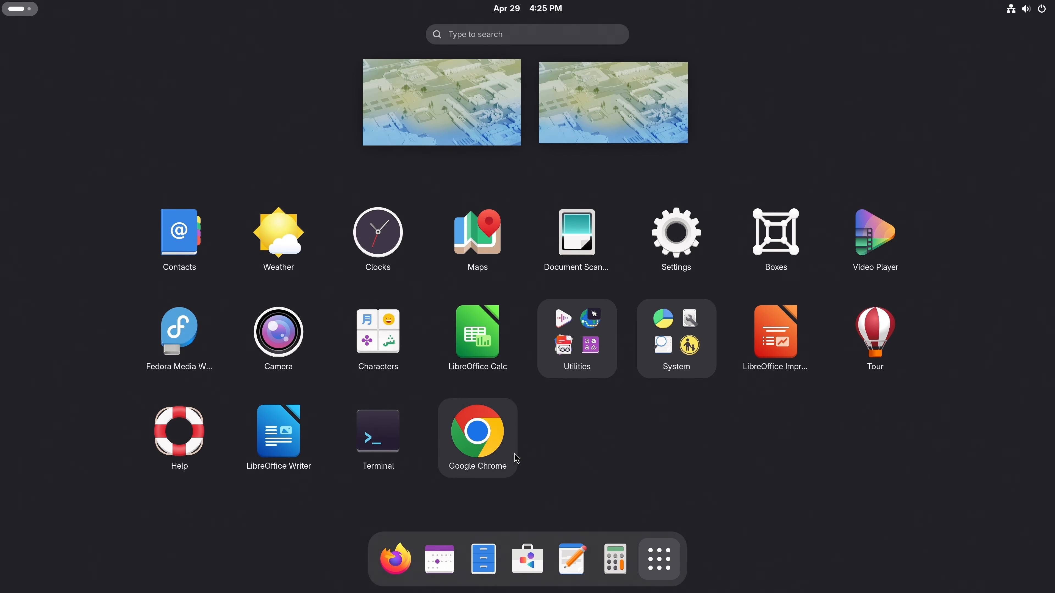
pyautogui.click(490, 443)
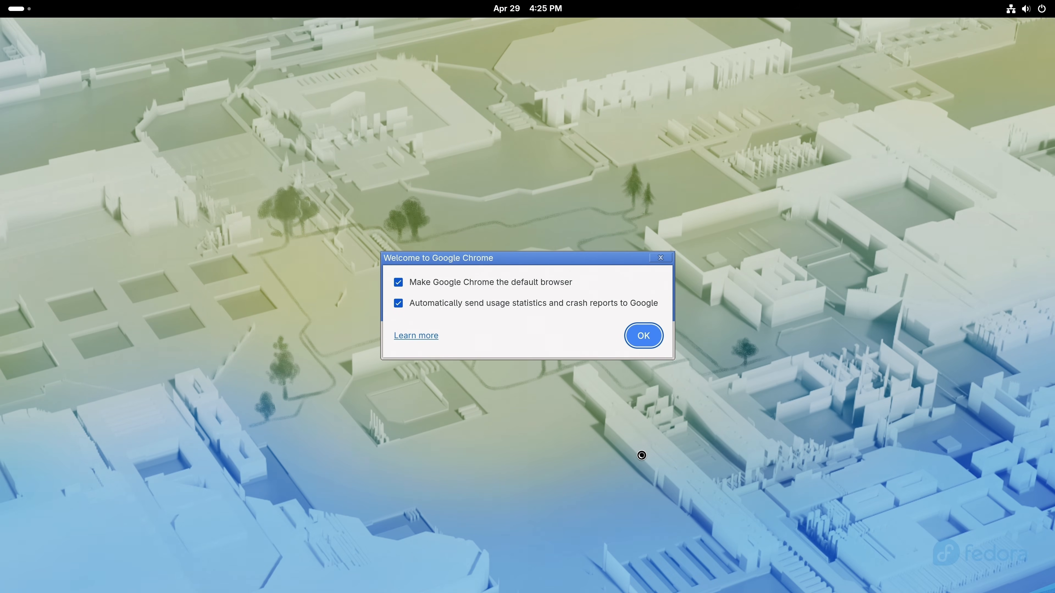
pyautogui.click(520, 288)
pyautogui.click(523, 308)
pyautogui.click(640, 341)
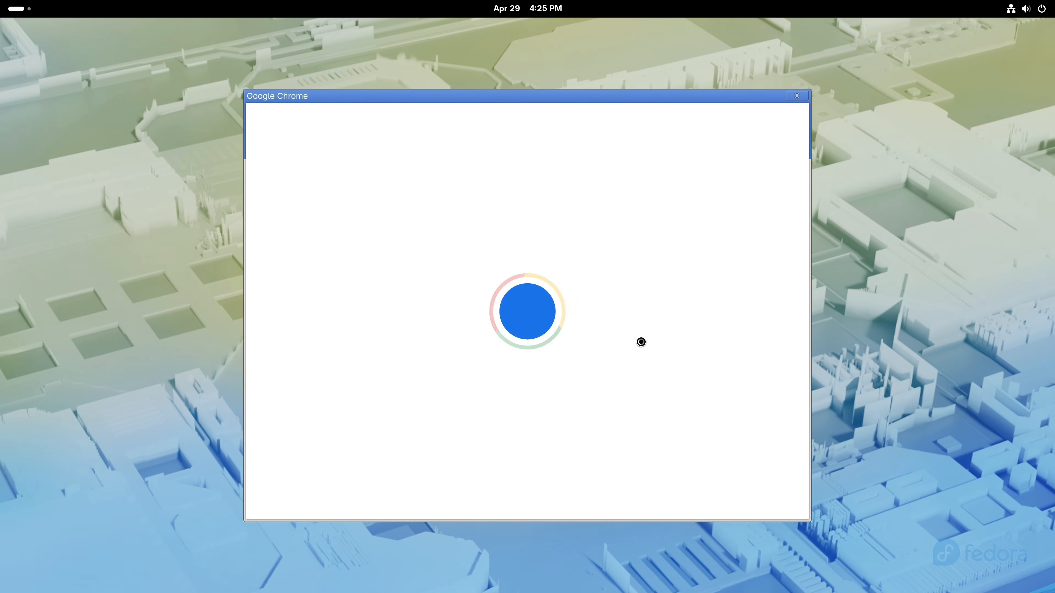